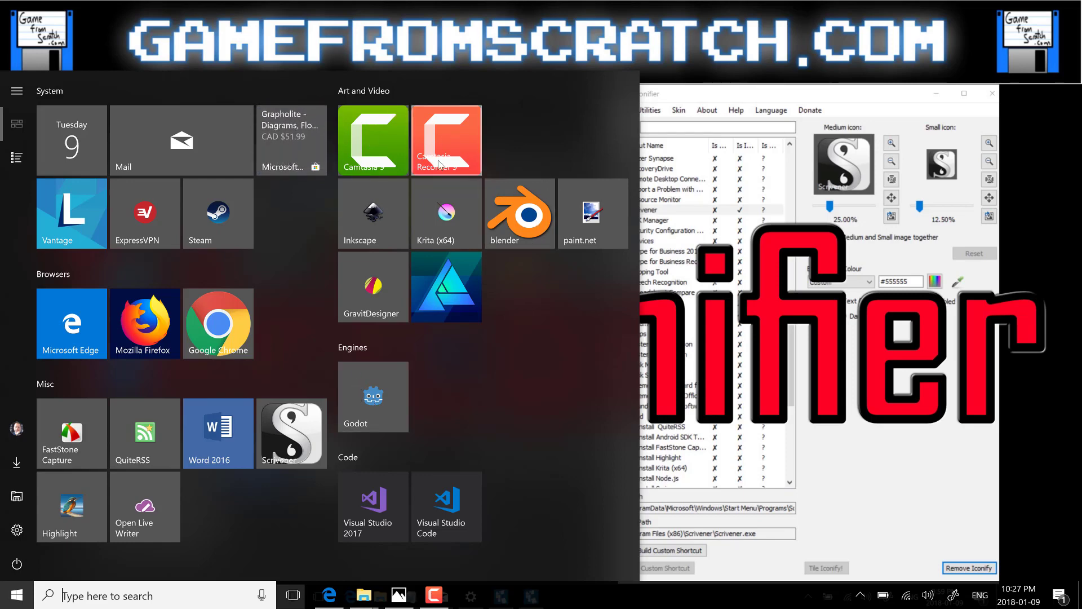
Resize the Godot Start tile to small, then restore it to medium
{"action": "right_click", "coordinate": [372, 395]}
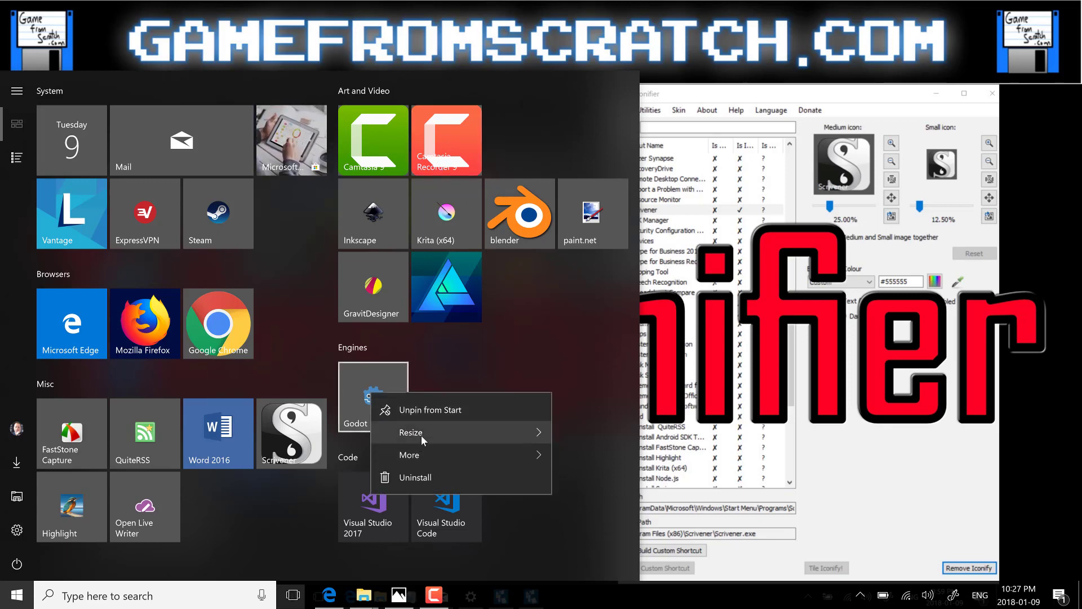
{"action": "mouse_move", "coordinate": [421, 435]}
{"action": "left_click", "coordinate": [602, 437]}
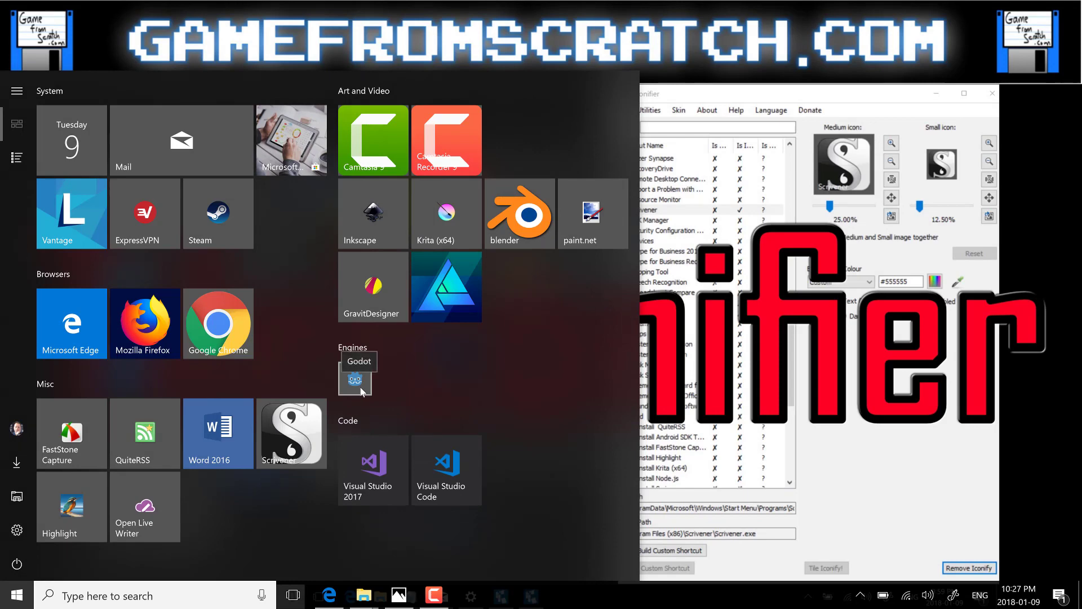
{"action": "right_click", "coordinate": [360, 388]}
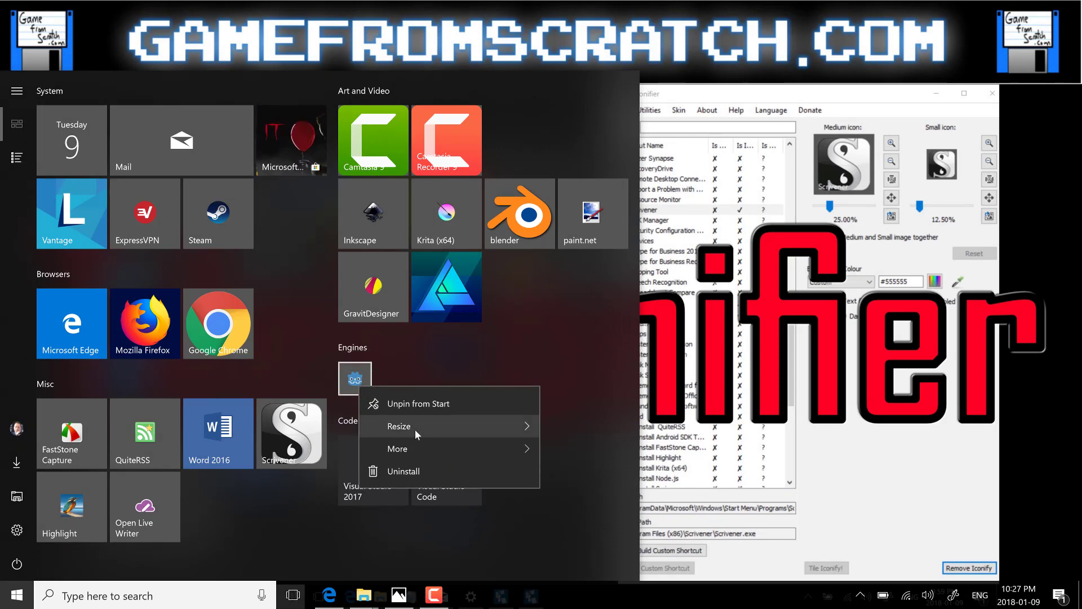
{"action": "mouse_move", "coordinate": [415, 429]}
{"action": "left_click", "coordinate": [594, 454]}
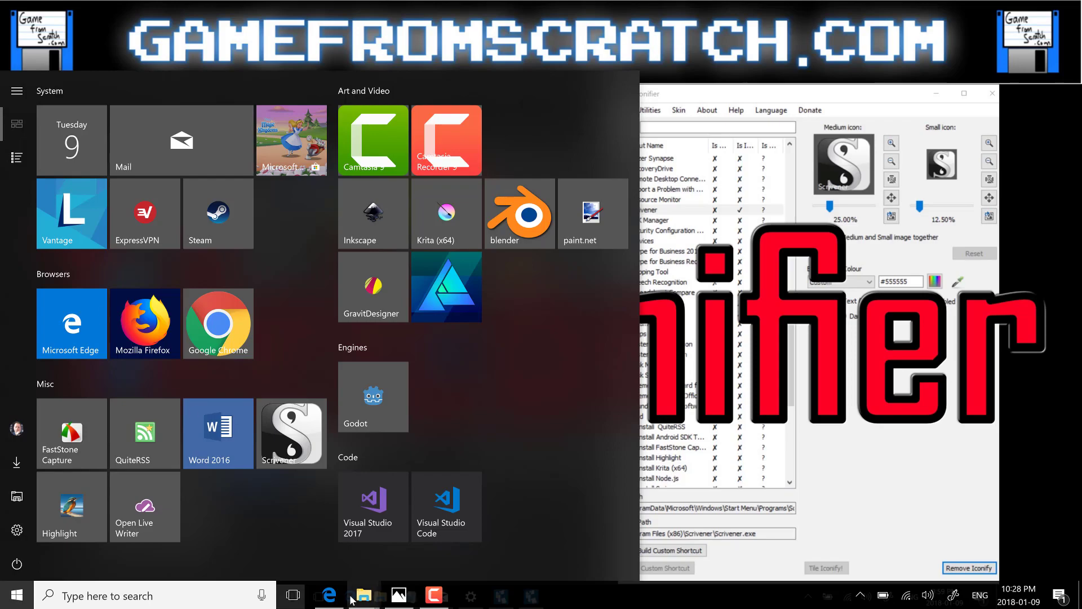
In Edge, browse the TileIconifier GitHub source and Controls folders, then return to the repository page
{"action": "left_click", "coordinate": [333, 596]}
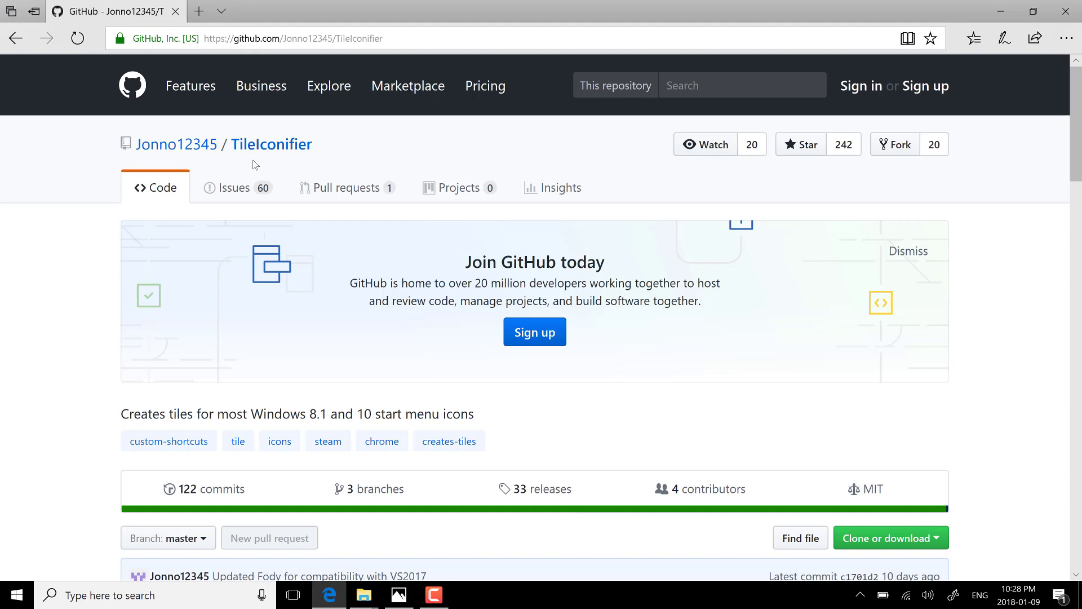
{"action": "left_click", "coordinate": [398, 40]}
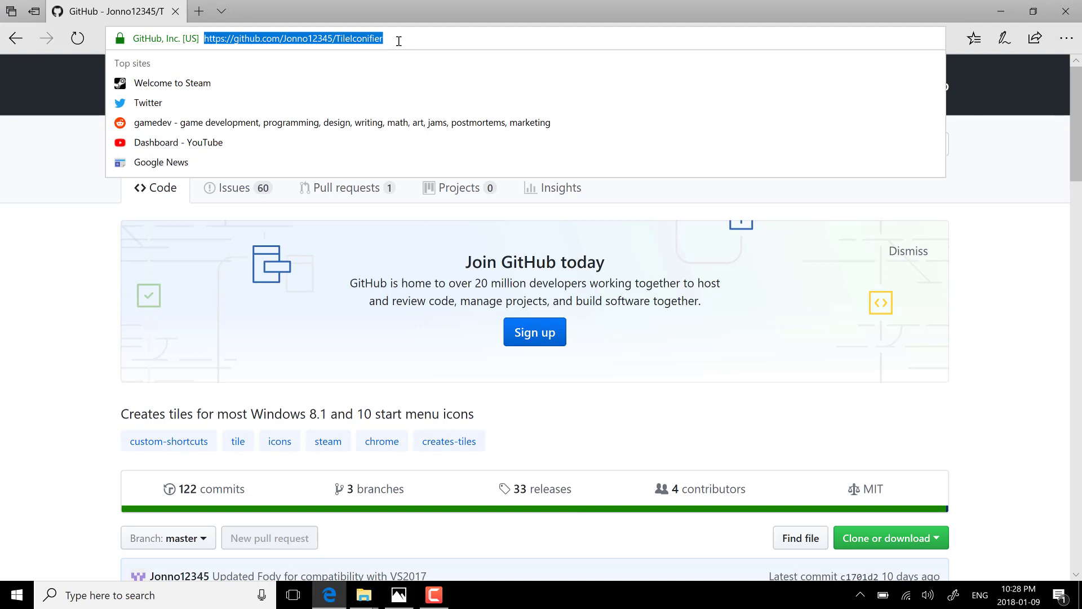
{"action": "scroll", "coordinate": [518, 394], "scroll_direction": "down", "scroll_amount": 5}
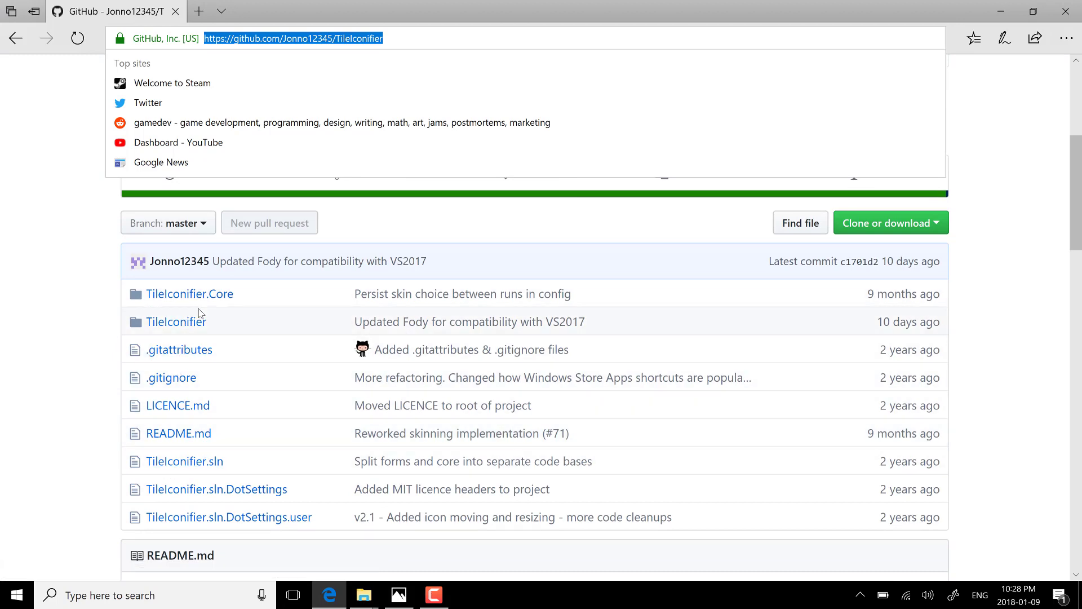
{"action": "left_click", "coordinate": [203, 328]}
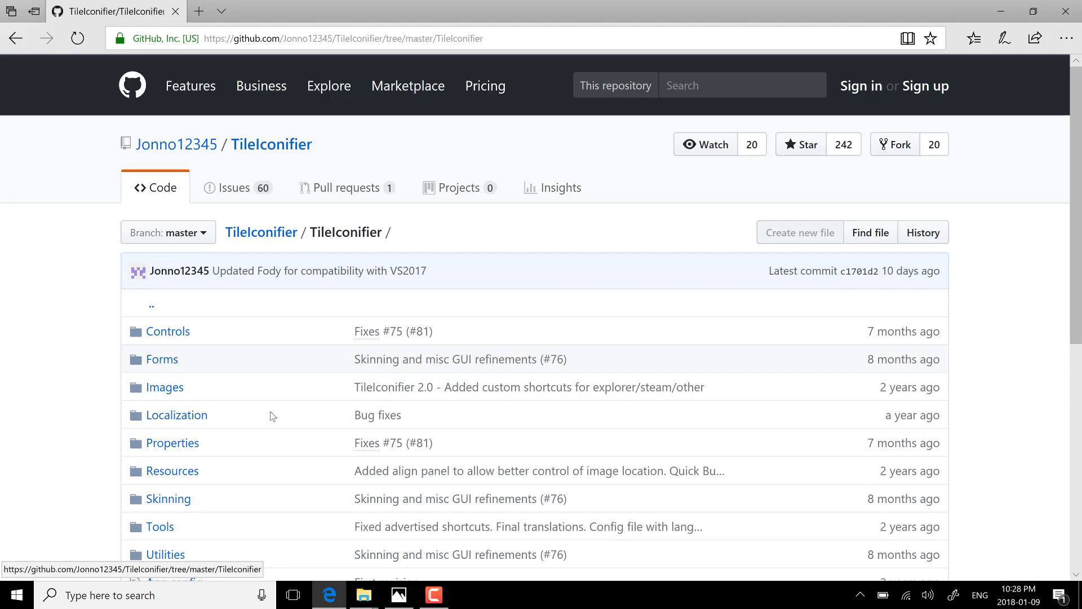
{"action": "left_click", "coordinate": [167, 331]}
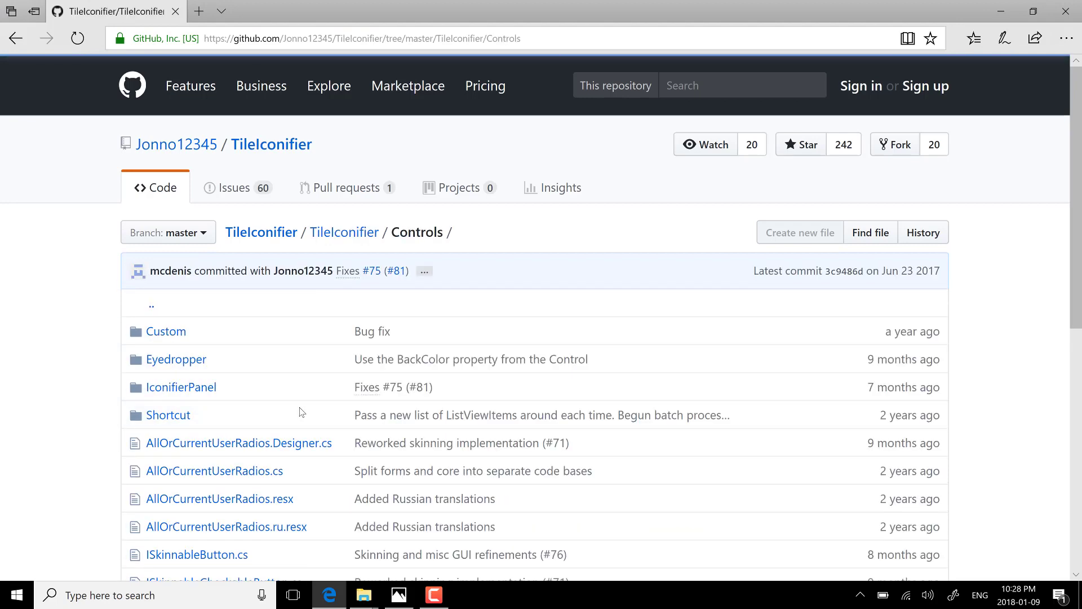
{"action": "key", "text": "alt+Left"}
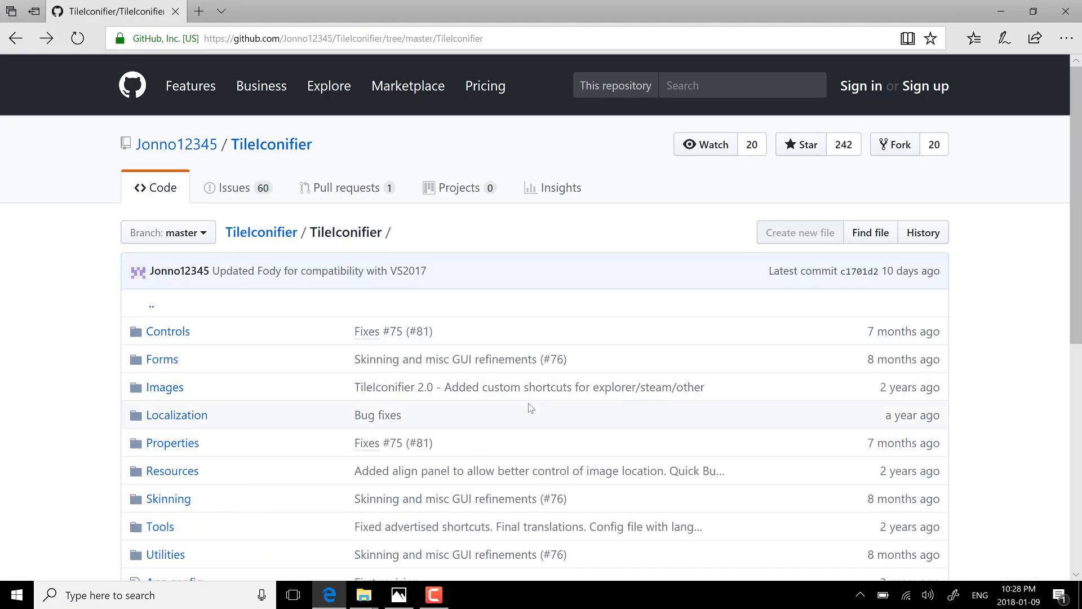
{"action": "scroll", "coordinate": [531, 407], "scroll_direction": "down", "scroll_amount": 8}
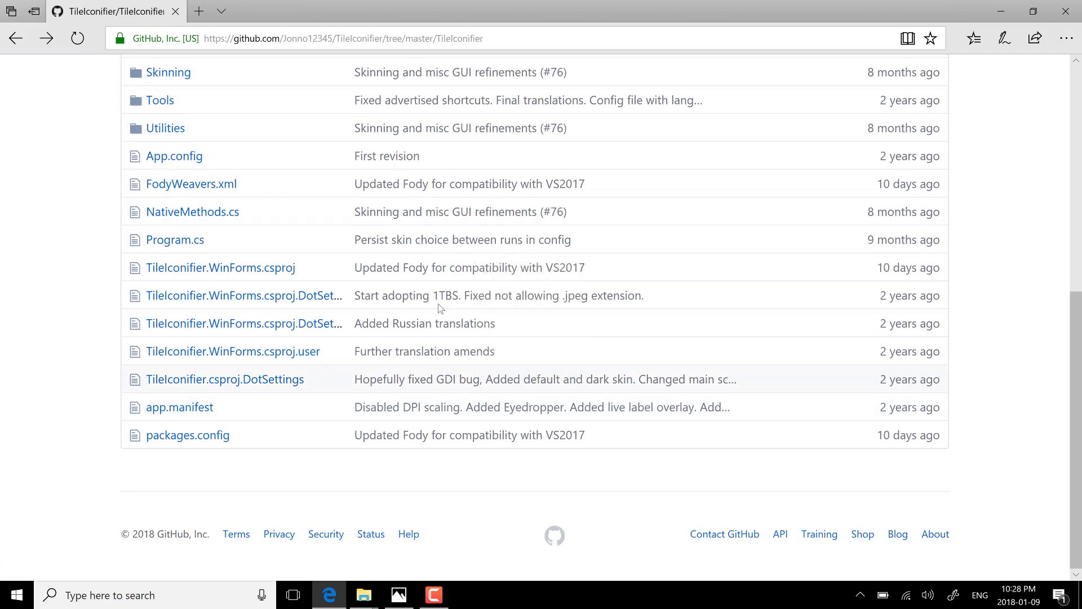
{"action": "key", "text": "alt+Left"}
Scroll through the README and open the TileIconifier releases list
{"action": "scroll", "coordinate": [440, 304], "scroll_direction": "down", "scroll_amount": 15}
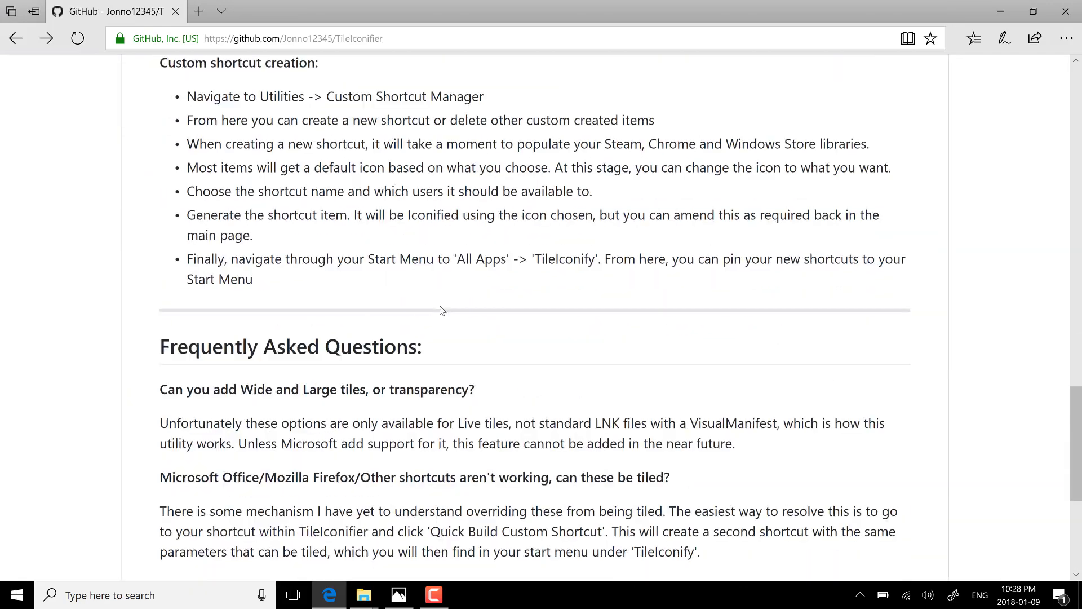
{"action": "scroll", "coordinate": [296, 360], "scroll_direction": "down", "scroll_amount": 4}
{"action": "scroll", "coordinate": [296, 361], "scroll_direction": "up", "scroll_amount": 11}
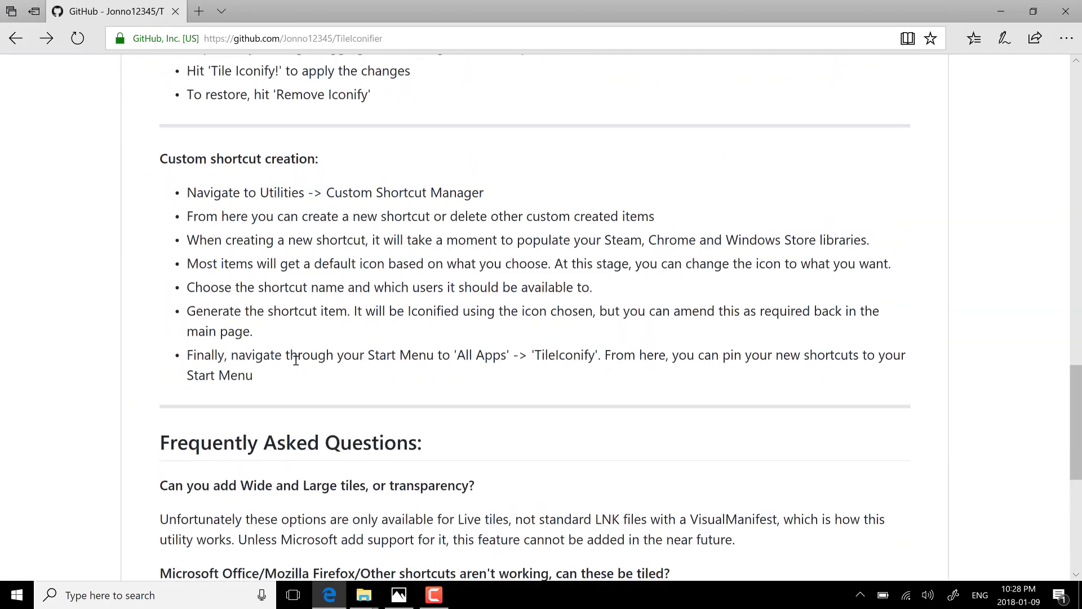
{"action": "scroll", "coordinate": [295, 360], "scroll_direction": "up", "scroll_amount": 12}
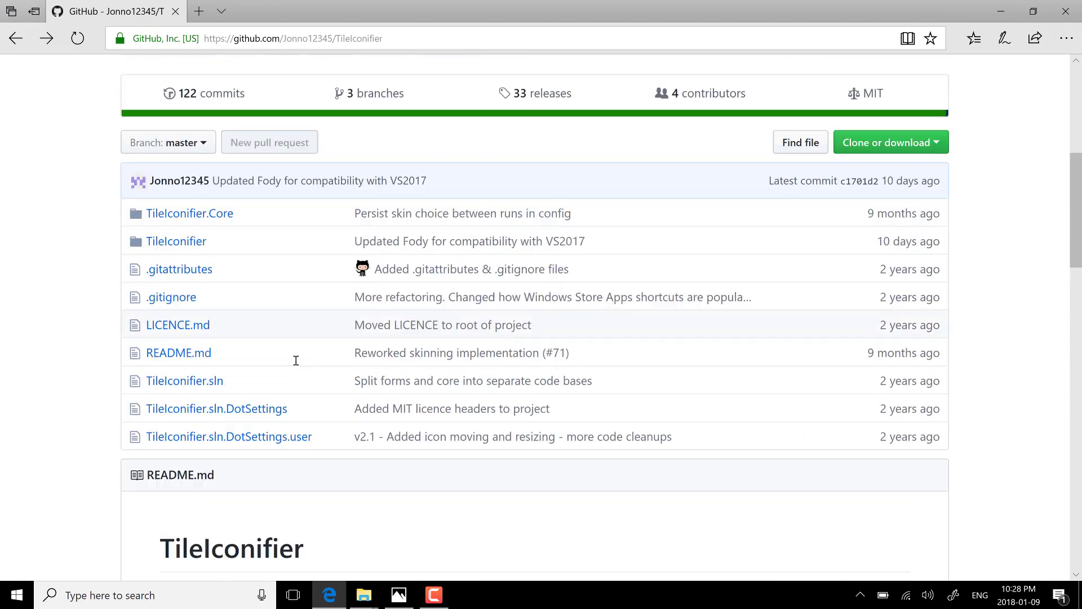
{"action": "left_click", "coordinate": [542, 143]}
Bring the File Explorer window forward and go to the Downloads folder
{"action": "scroll", "coordinate": [453, 315], "scroll_direction": "down", "scroll_amount": 5}
{"action": "scroll", "coordinate": [452, 315], "scroll_direction": "up", "scroll_amount": 2}
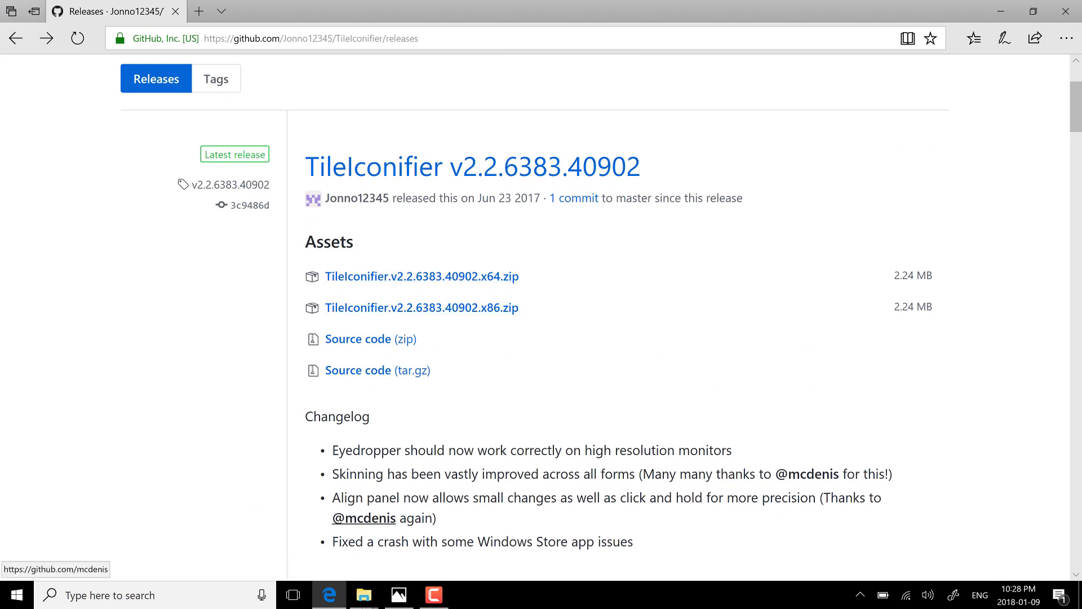
{"action": "left_click", "coordinate": [364, 594]}
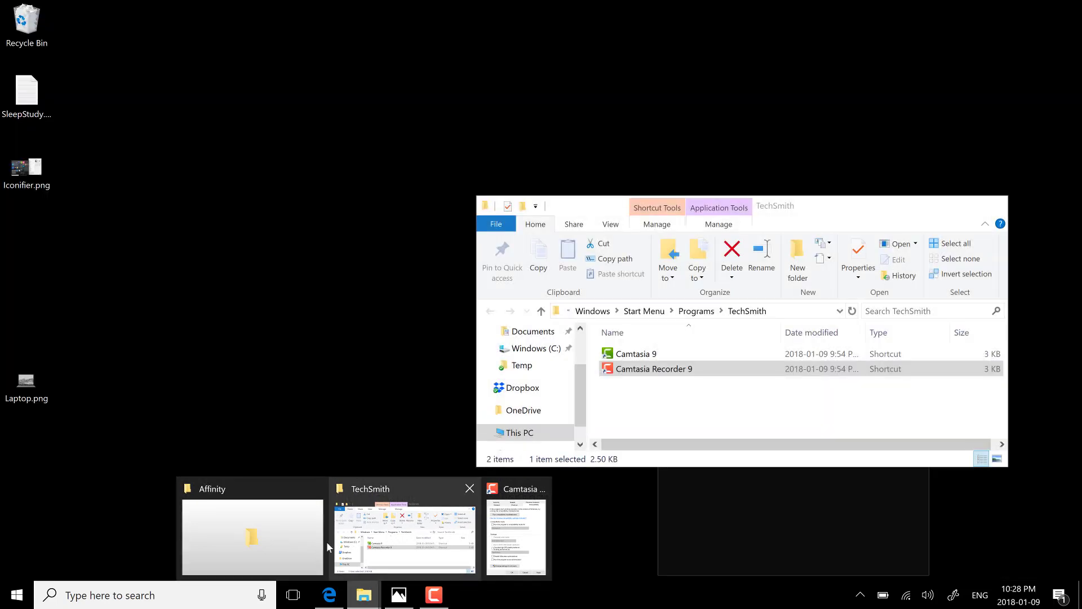
{"action": "left_click", "coordinate": [265, 542]}
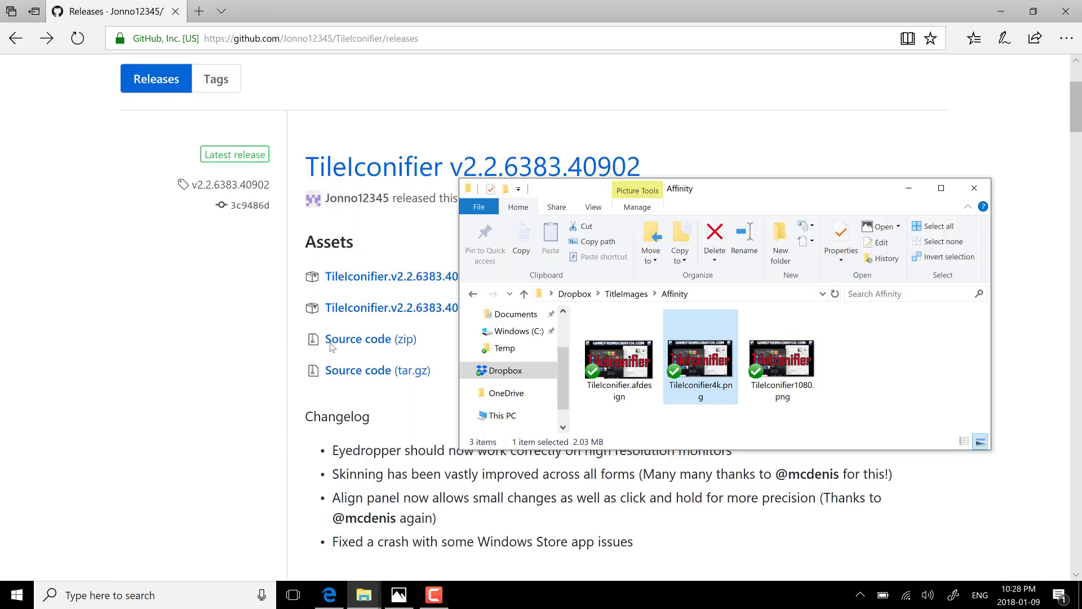
{"action": "scroll", "coordinate": [523, 344], "scroll_direction": "up", "scroll_amount": 1}
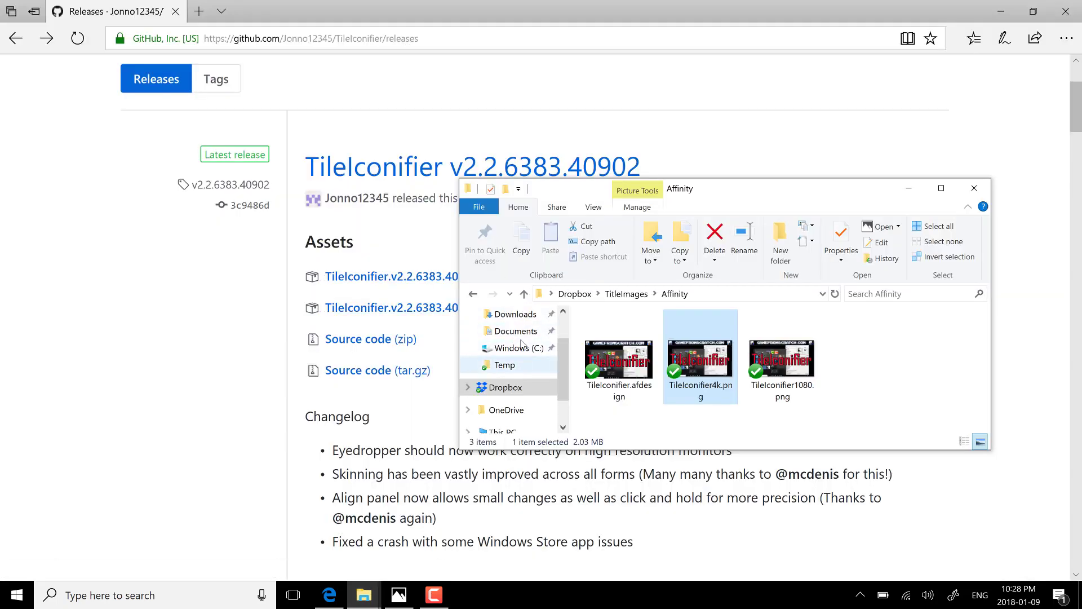
{"action": "scroll", "coordinate": [523, 343], "scroll_direction": "up", "scroll_amount": 1}
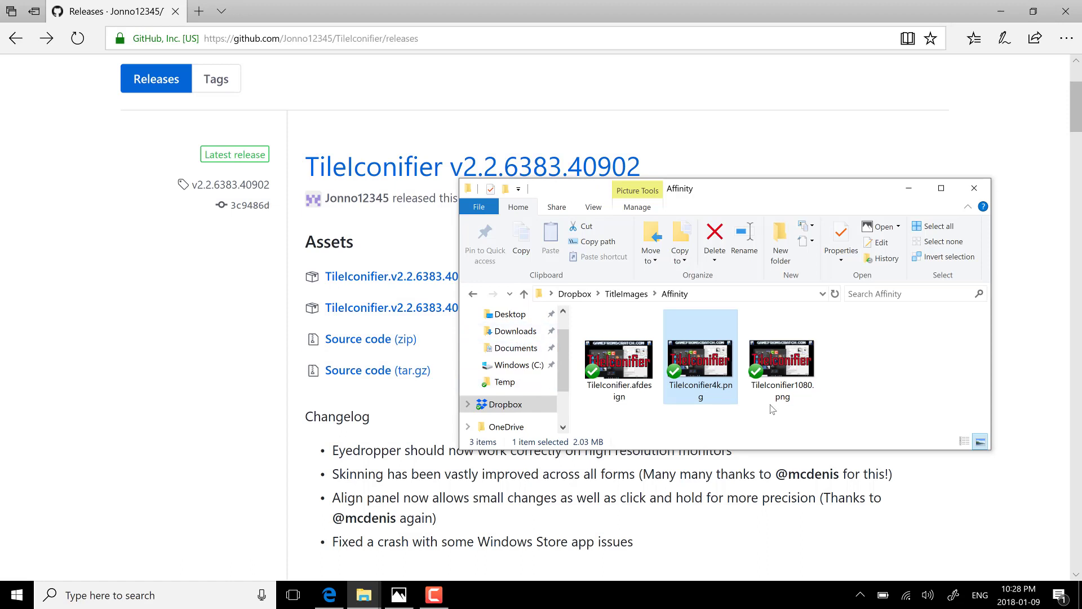
{"action": "left_click", "coordinate": [512, 331]}
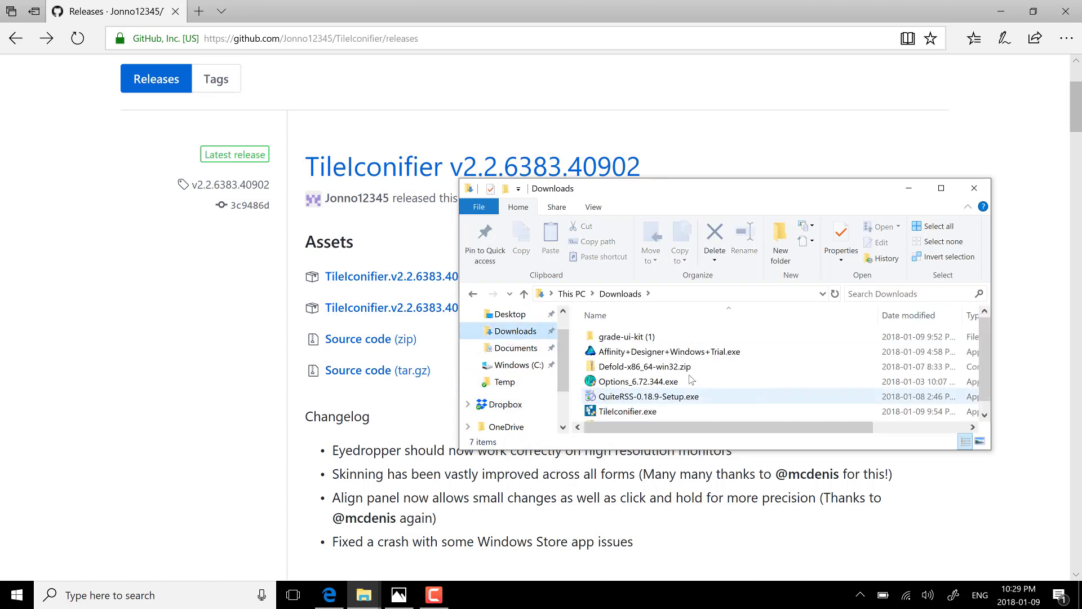
Peek inside the TileIconifier x64 zip, go back, and launch TileIconifier.exe
{"action": "scroll", "coordinate": [692, 379], "scroll_direction": "down", "scroll_amount": 1}
{"action": "double_click", "coordinate": [671, 414]}
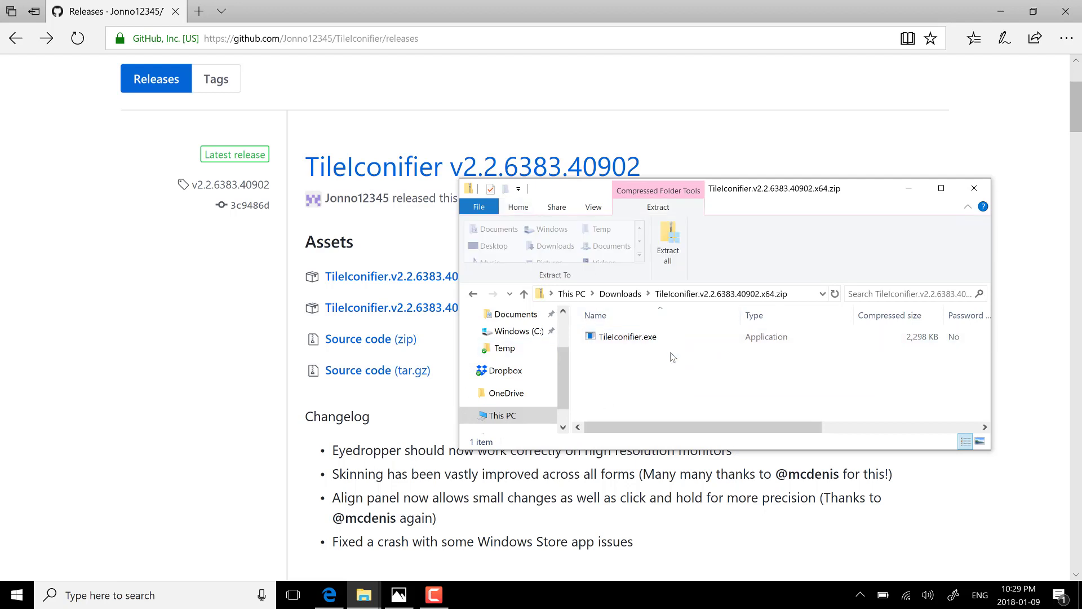
{"action": "key", "text": "BackSpace"}
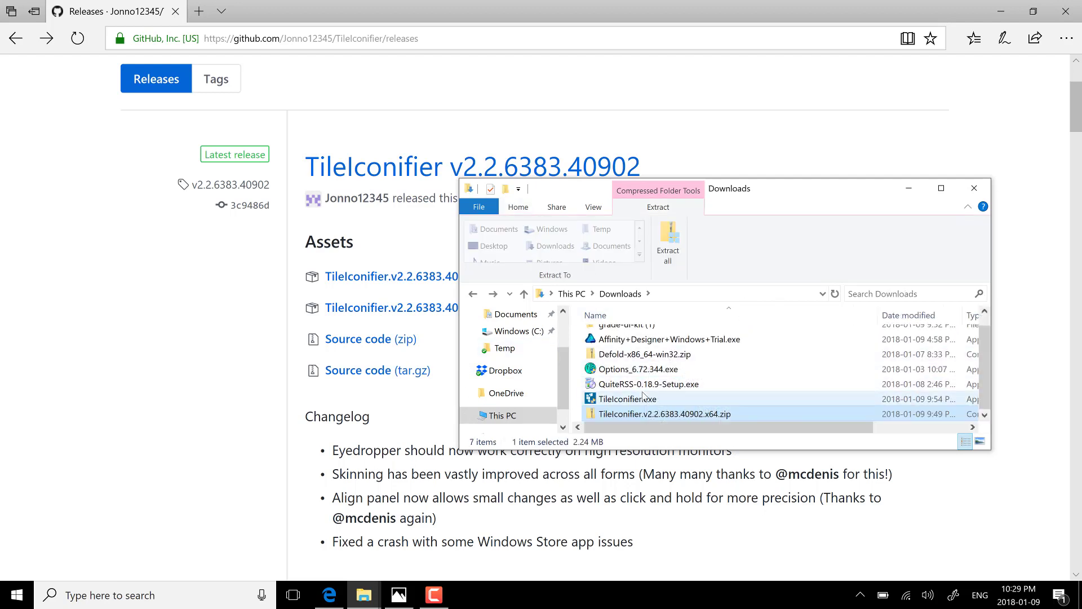
{"action": "double_click", "coordinate": [632, 400]}
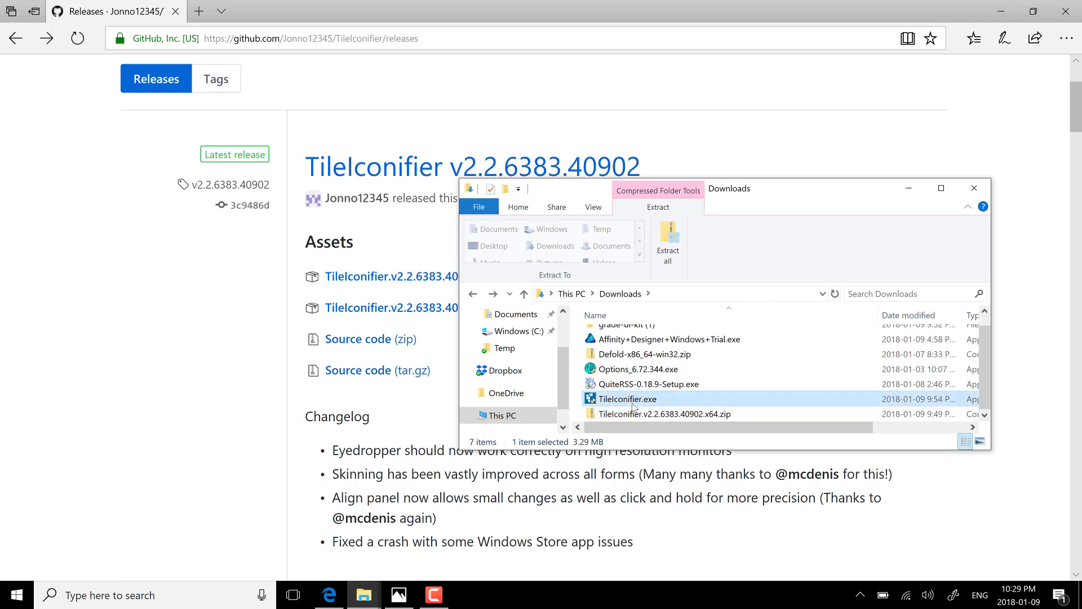
Allow TileIconifier to run and check the Start menu's All apps list
{"action": "left_click", "coordinate": [672, 464]}
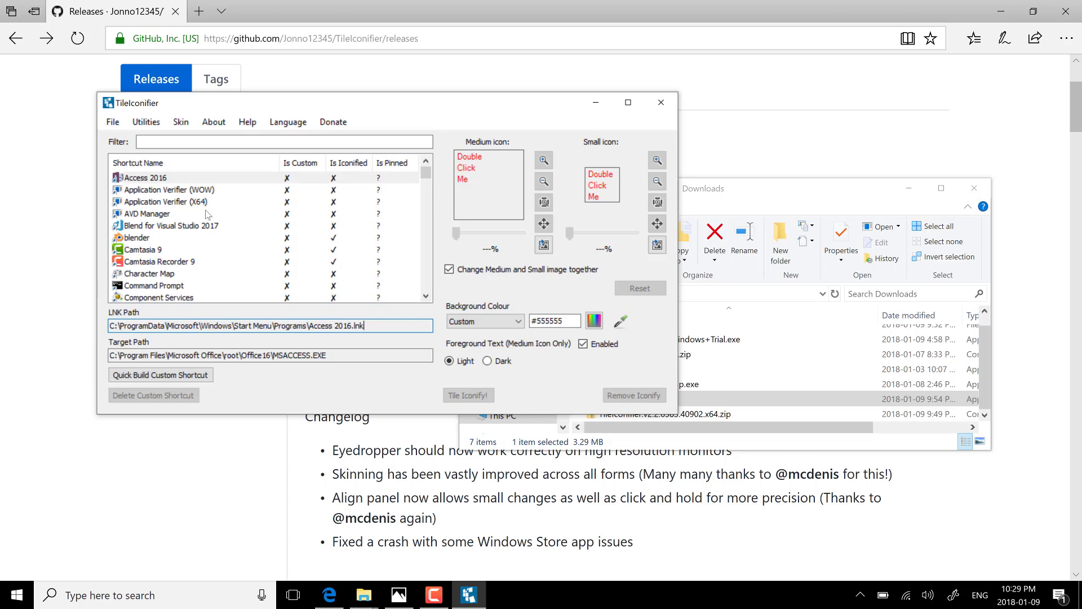
{"action": "scroll", "coordinate": [208, 214], "scroll_direction": "down", "scroll_amount": 1}
{"action": "scroll", "coordinate": [207, 215], "scroll_direction": "down", "scroll_amount": 2}
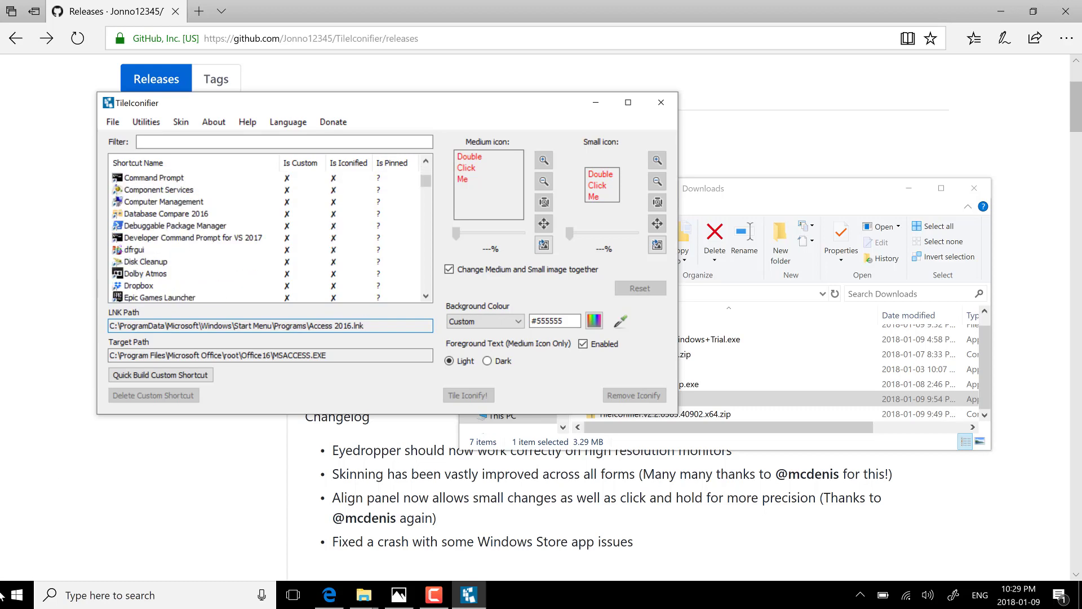
{"action": "left_click", "coordinate": [17, 593]}
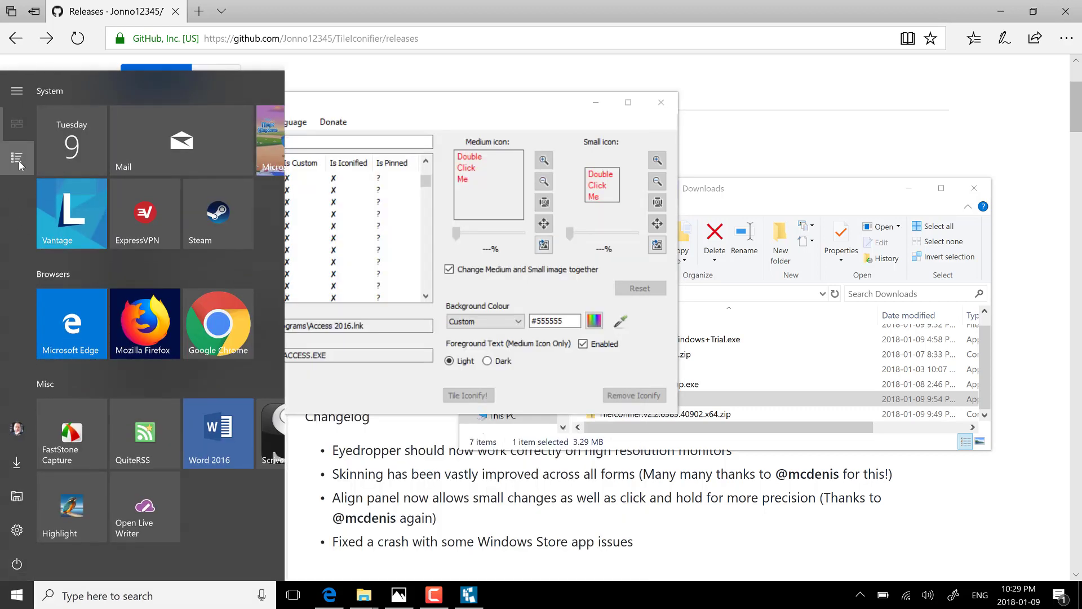
{"action": "left_click", "coordinate": [18, 160]}
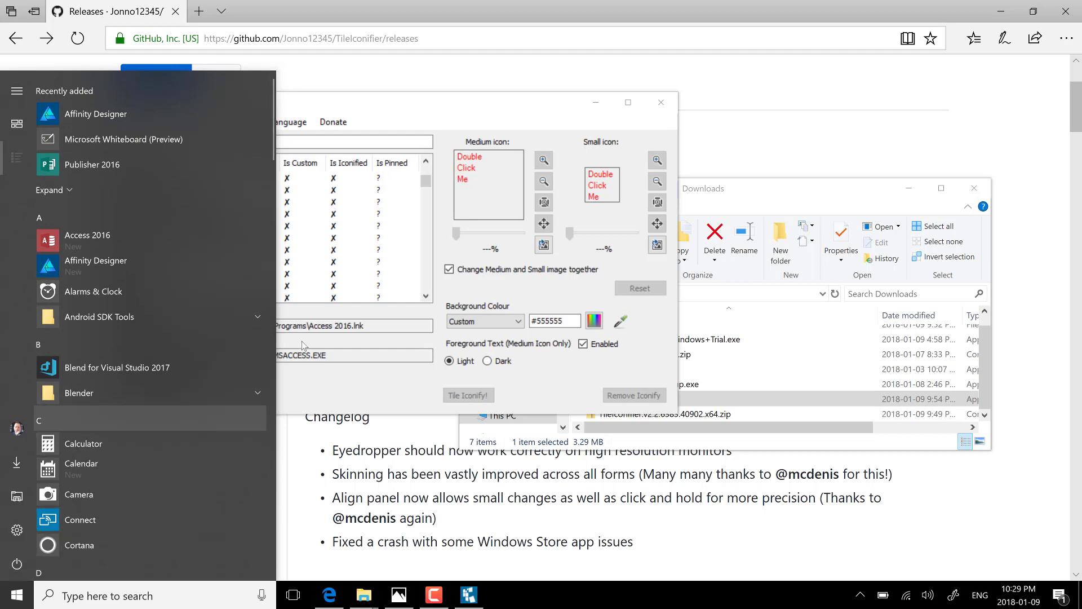
{"action": "left_click", "coordinate": [440, 89]}
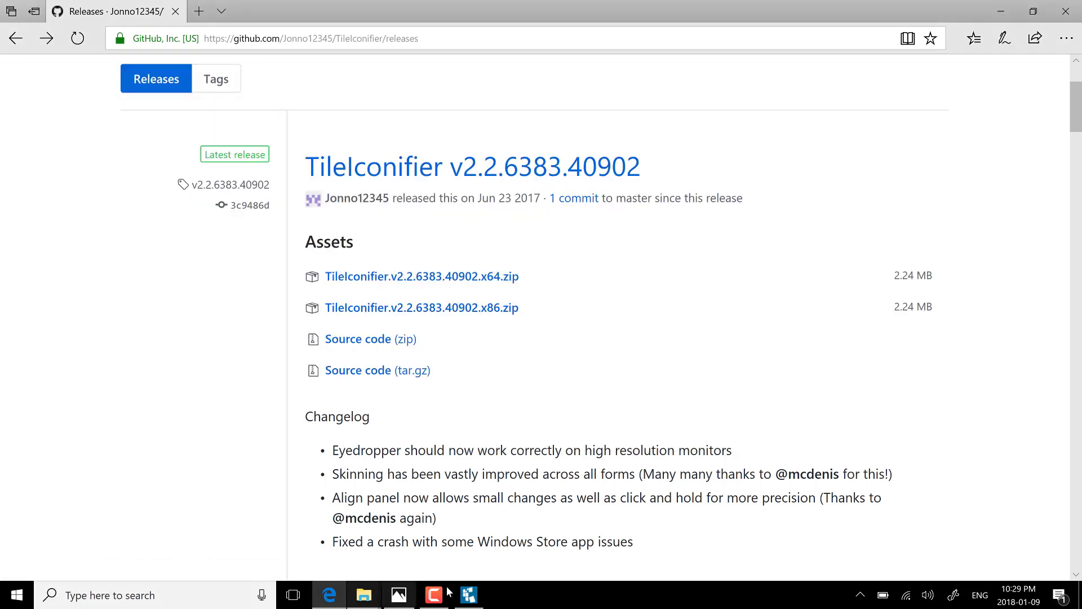
{"action": "left_click", "coordinate": [469, 593]}
Set Godot's own icon as its Medium tile image and Tile Iconify the shortcut
{"action": "scroll", "coordinate": [158, 266], "scroll_direction": "down", "scroll_amount": 4}
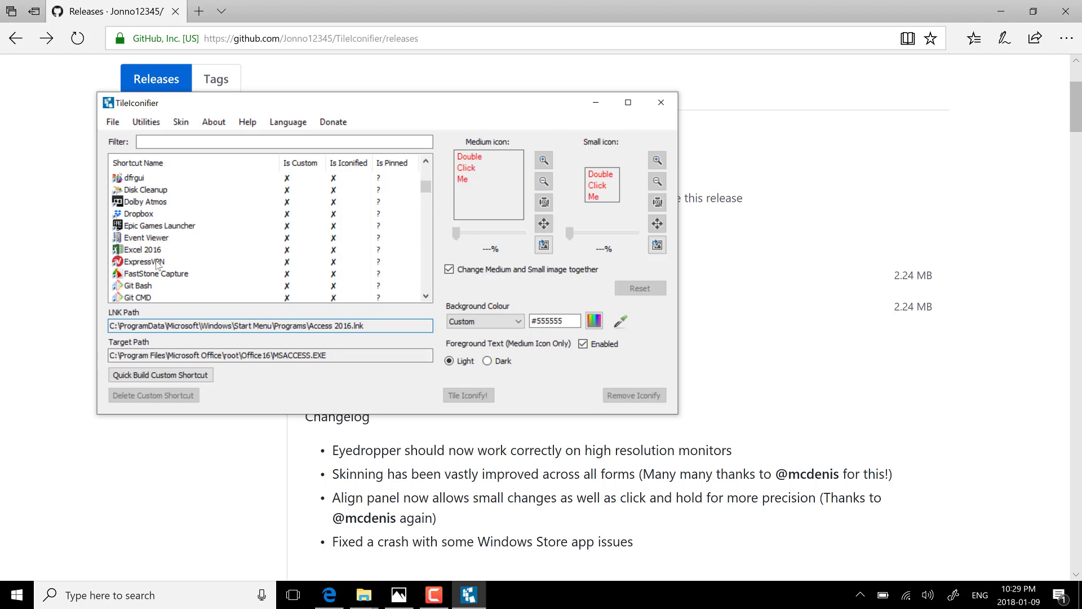
{"action": "left_click", "coordinate": [136, 287]}
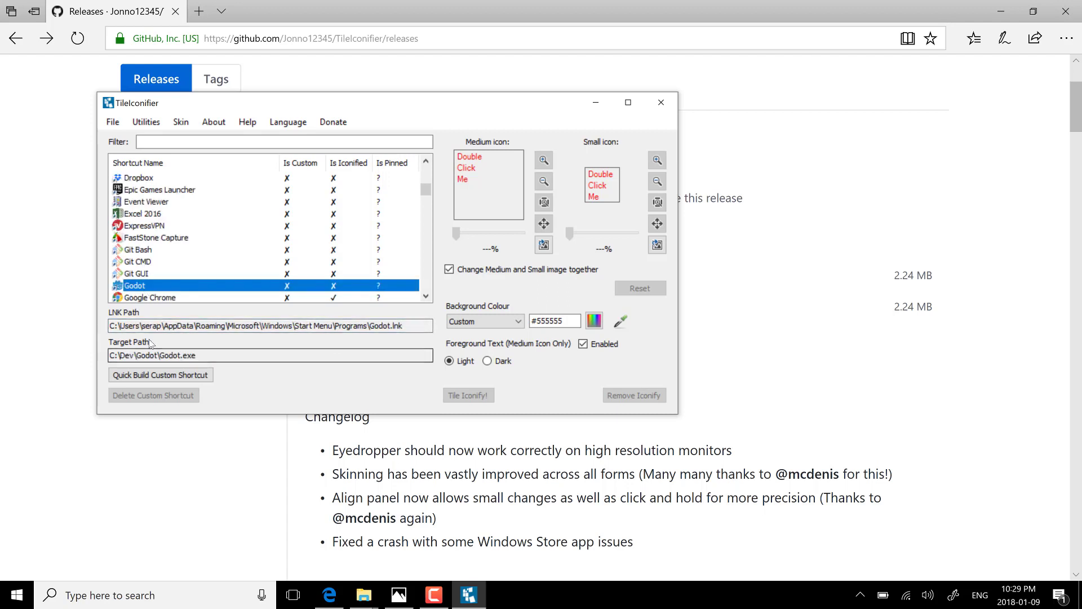
{"action": "double_click", "coordinate": [490, 157]}
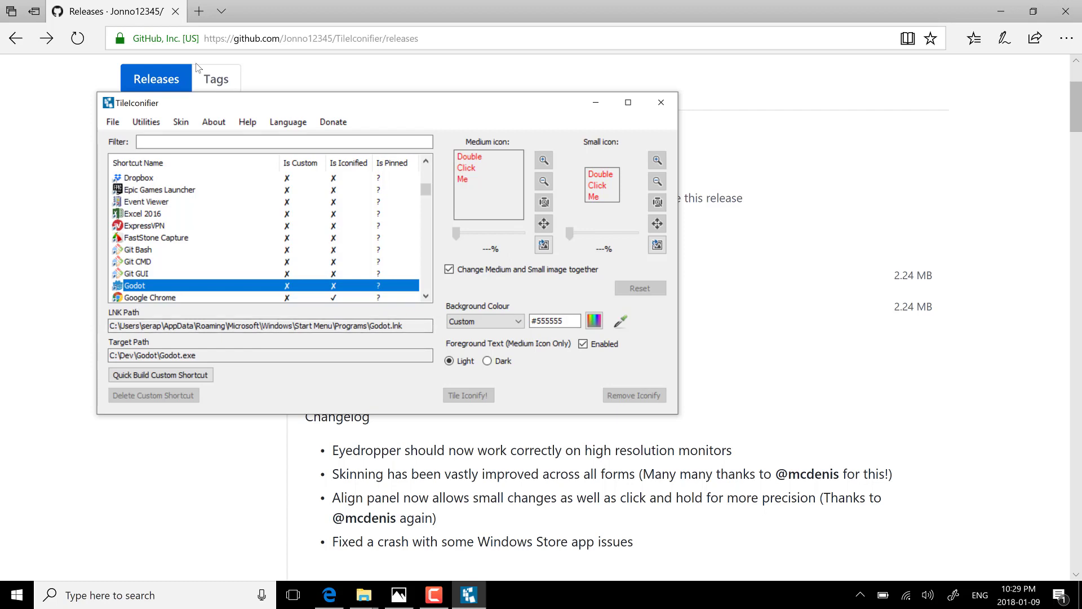
{"action": "double_click", "coordinate": [162, 225]}
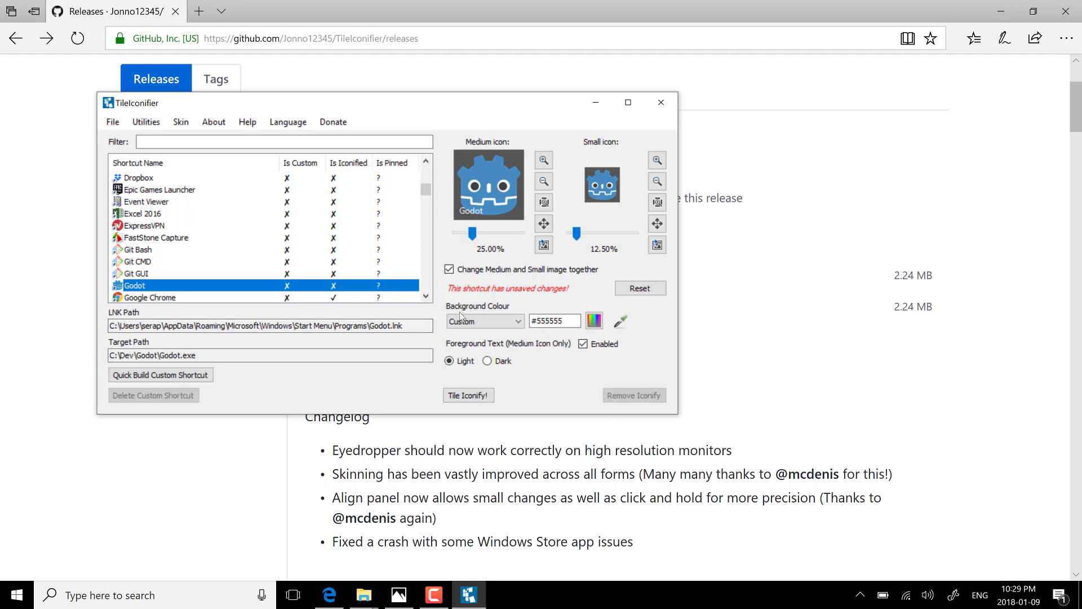
{"action": "left_click", "coordinate": [485, 395]}
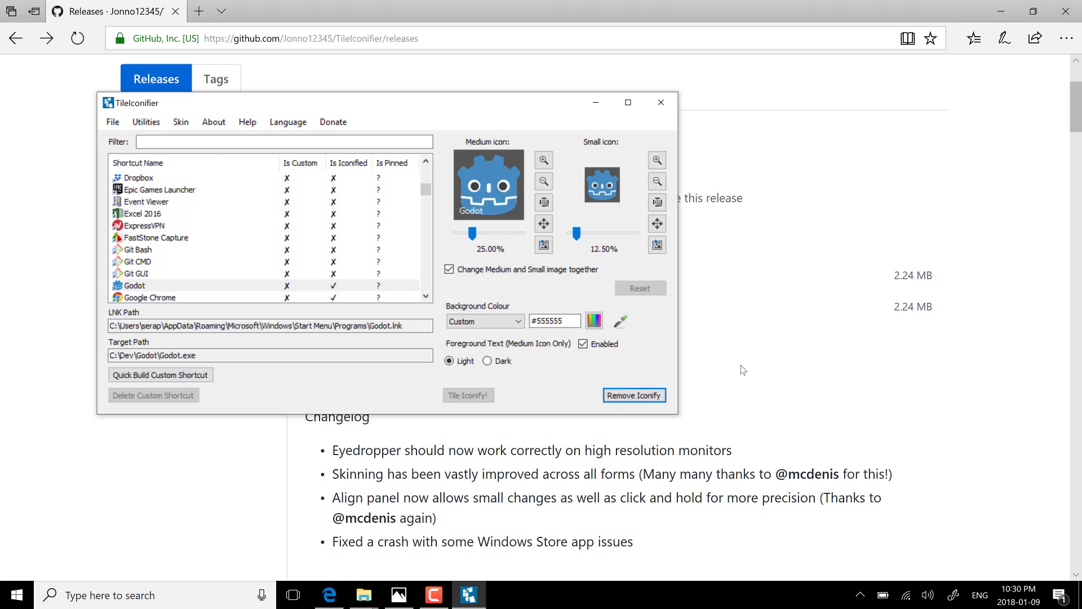
{"action": "key", "text": "super"}
{"action": "key", "text": "super"}
{"action": "key", "text": "super"}
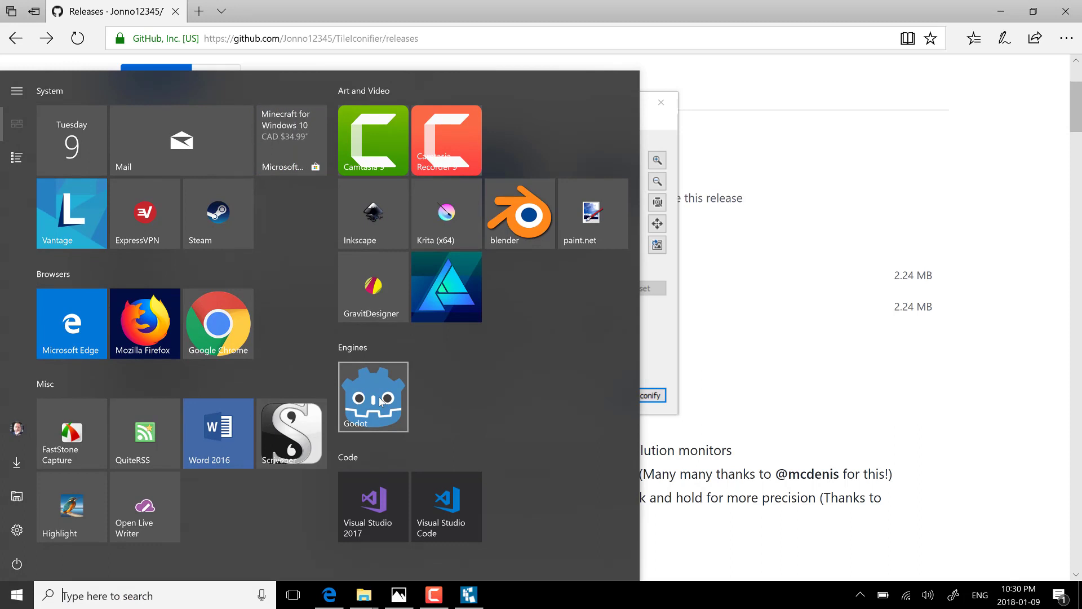
{"action": "right_click", "coordinate": [381, 401]}
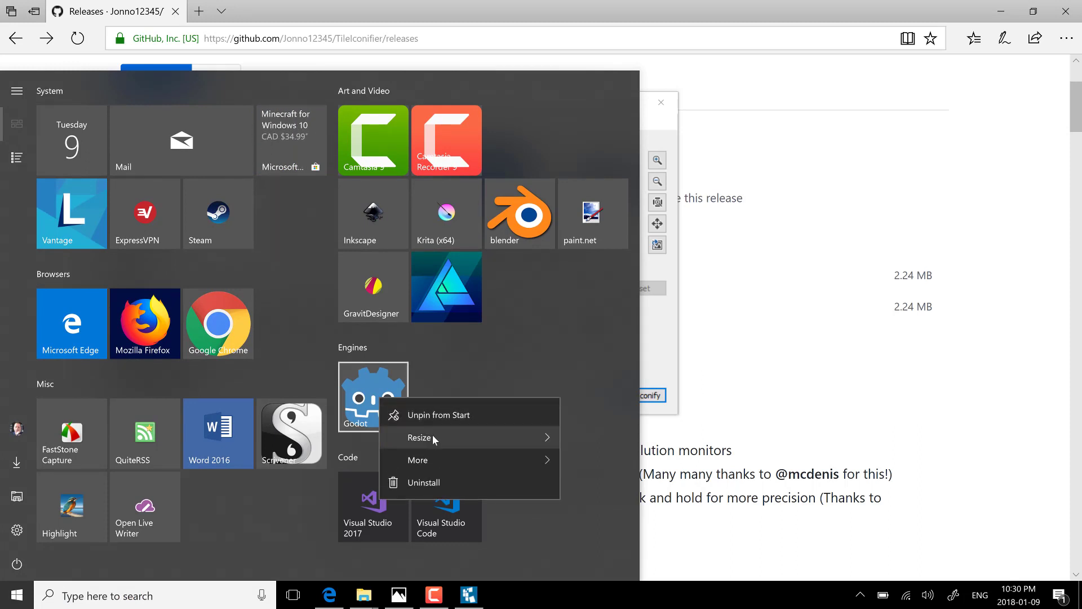
{"action": "mouse_move", "coordinate": [431, 439]}
{"action": "left_click", "coordinate": [606, 445]}
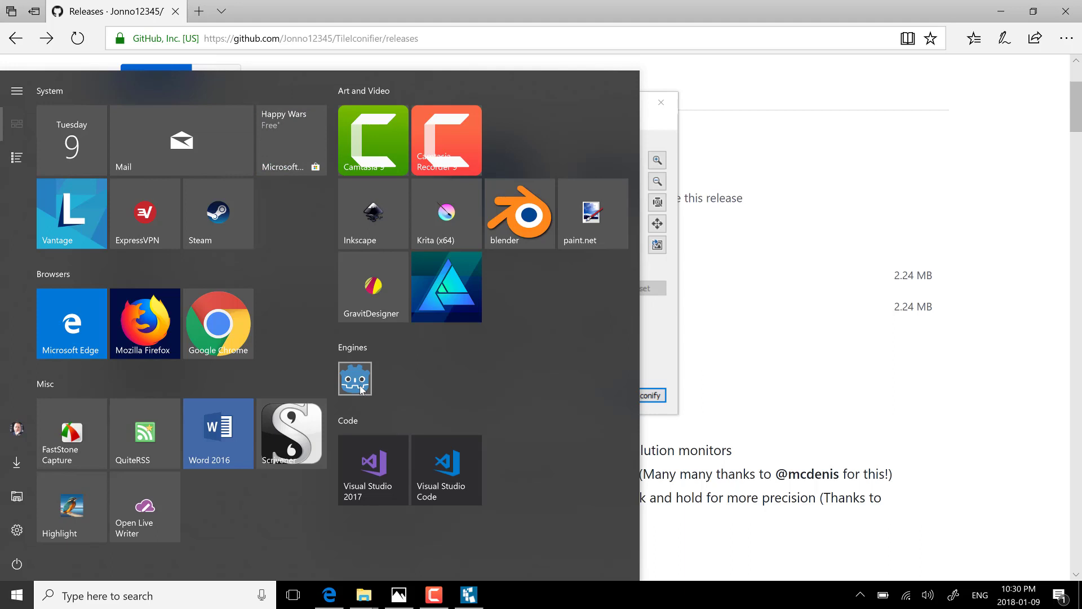
{"action": "right_click", "coordinate": [362, 388]}
{"action": "mouse_move", "coordinate": [421, 428]}
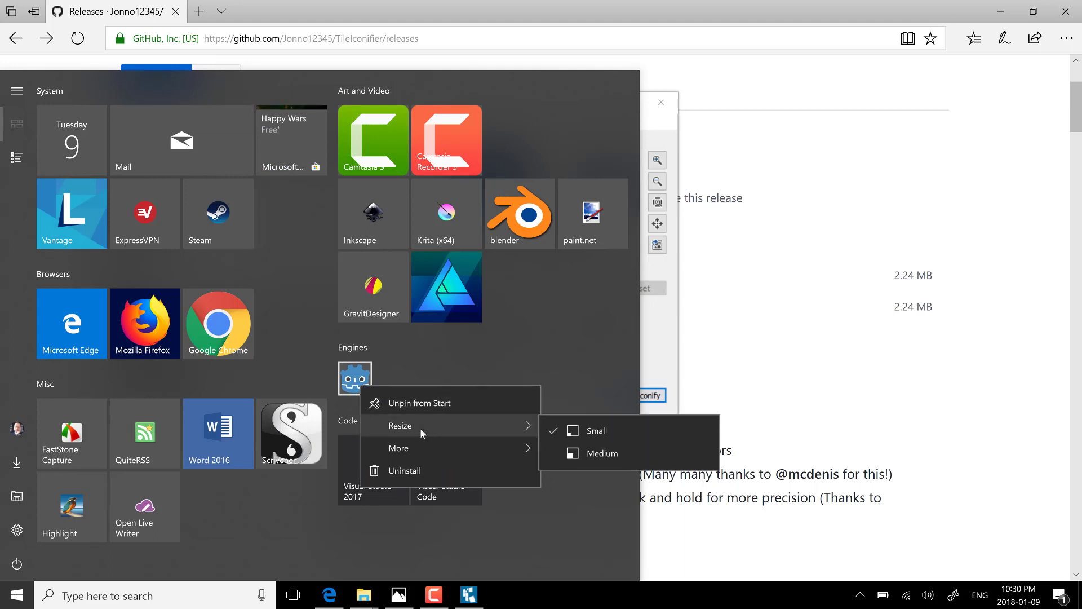
{"action": "left_click", "coordinate": [589, 451]}
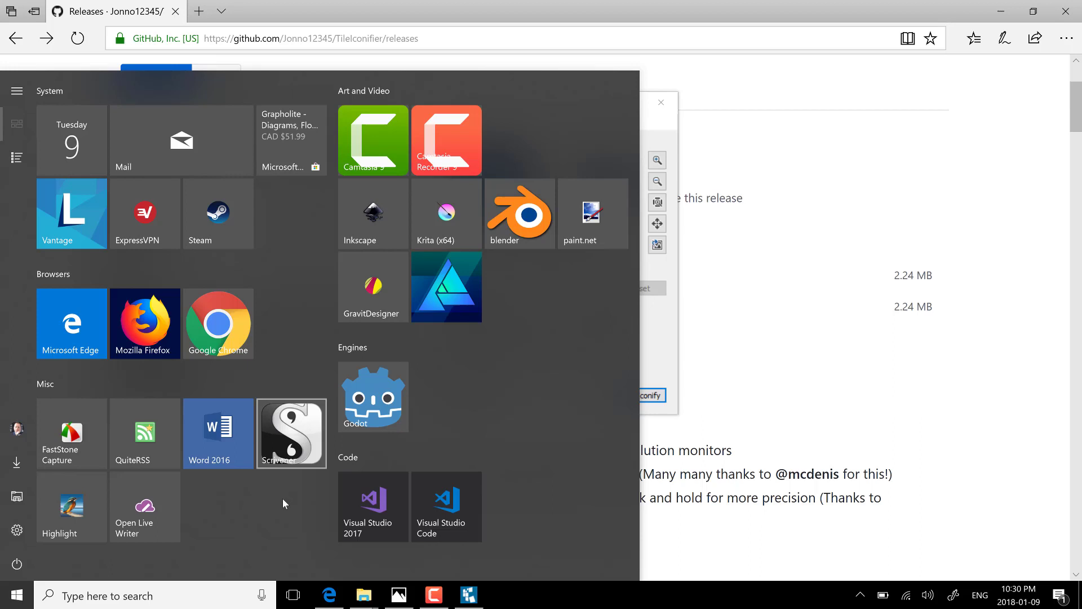
Close Start, open Utilities > Custom Shortcut Manager, and choose Create New Shortcut
{"action": "key", "text": "Escape"}
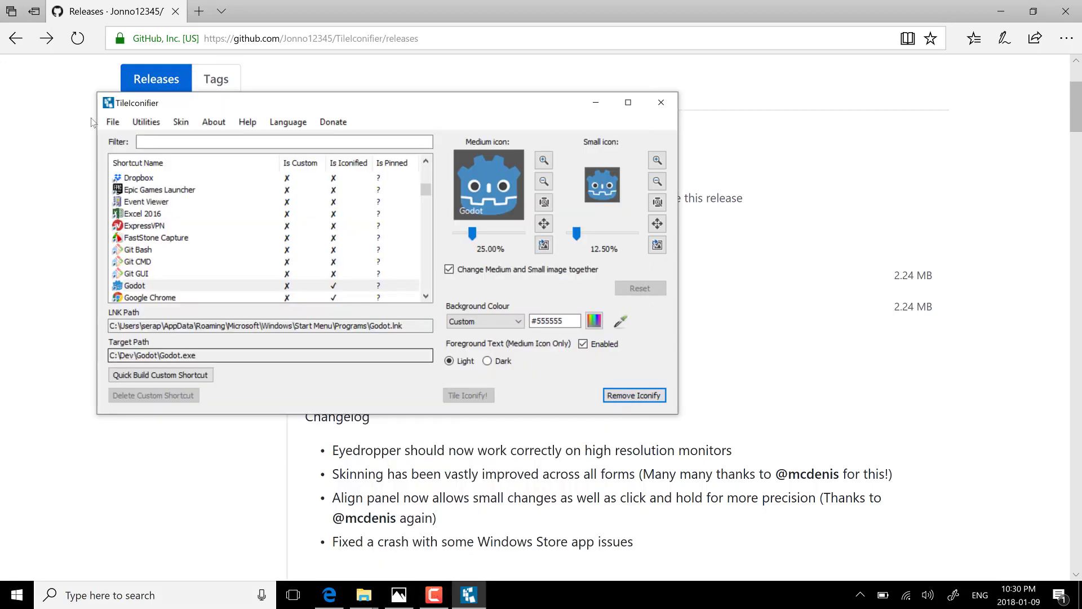
{"action": "left_click", "coordinate": [148, 122]}
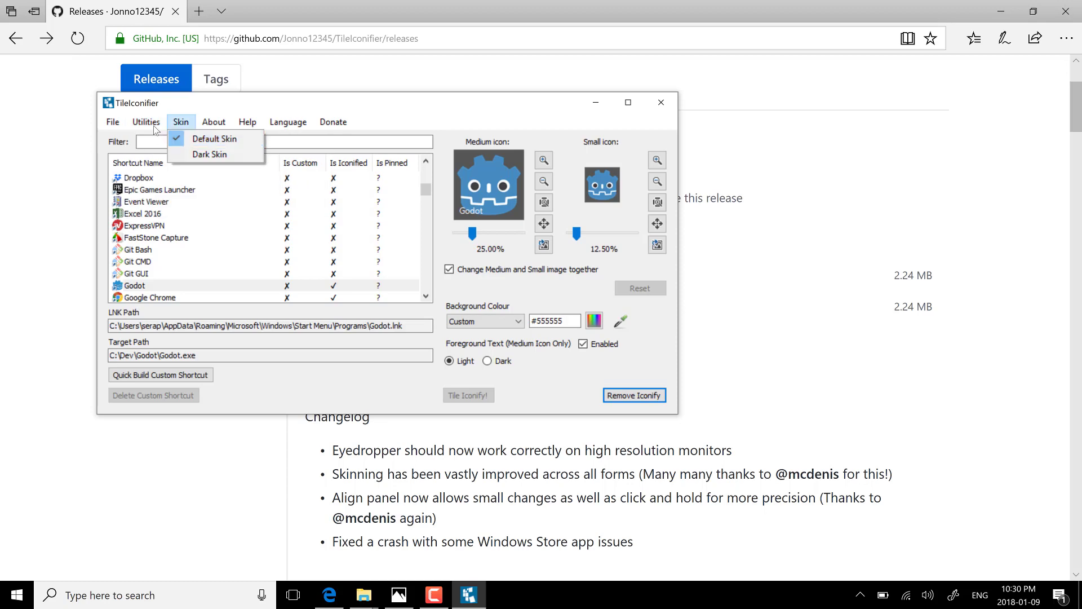
{"action": "left_click", "coordinate": [161, 139]}
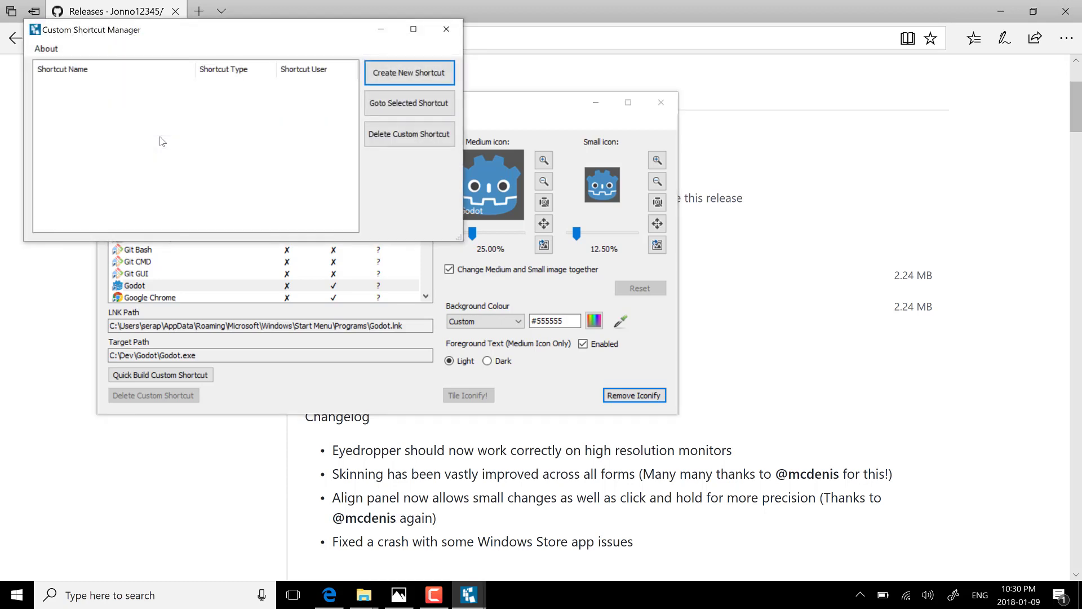
{"action": "left_click", "coordinate": [389, 79]}
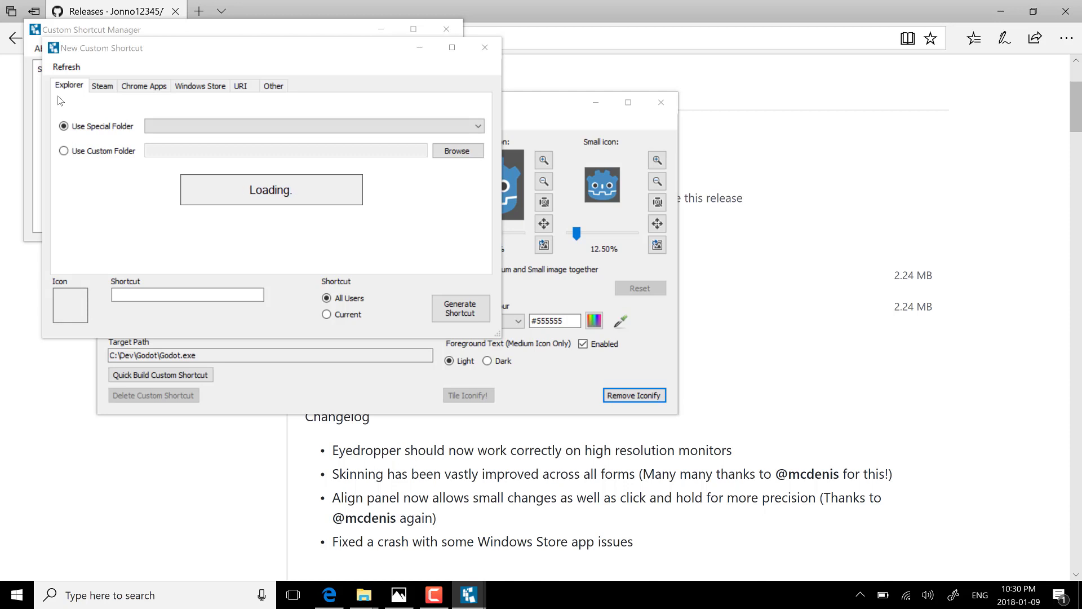
Generate a shortcut for Divinity: Original Sin 2 from the Steam tab and confirm it
{"action": "left_click", "coordinate": [103, 87]}
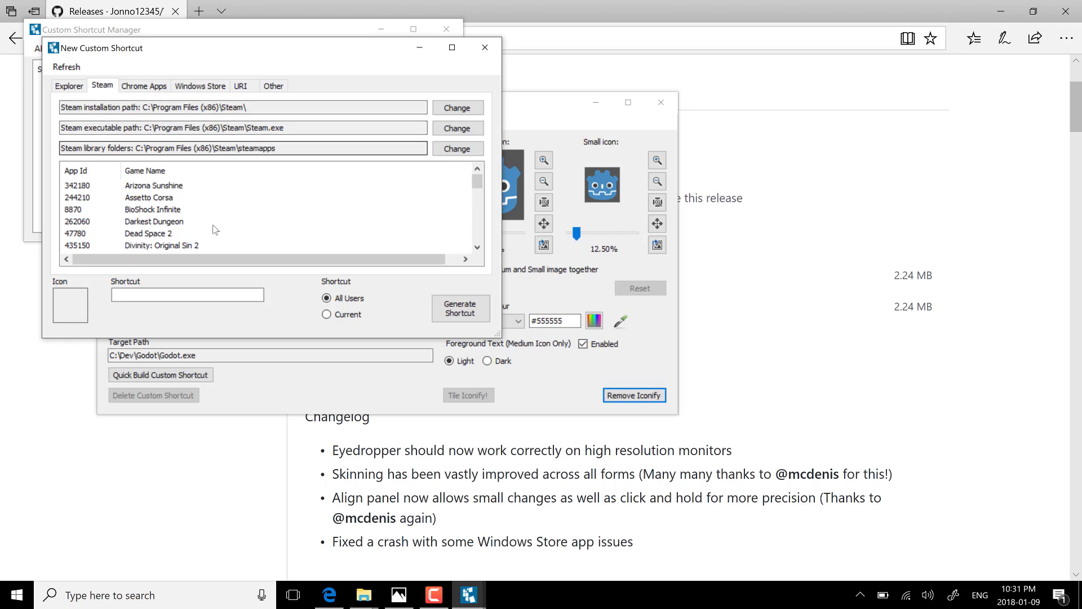
{"action": "scroll", "coordinate": [215, 228], "scroll_direction": "down", "scroll_amount": 1}
{"action": "left_click", "coordinate": [198, 211]}
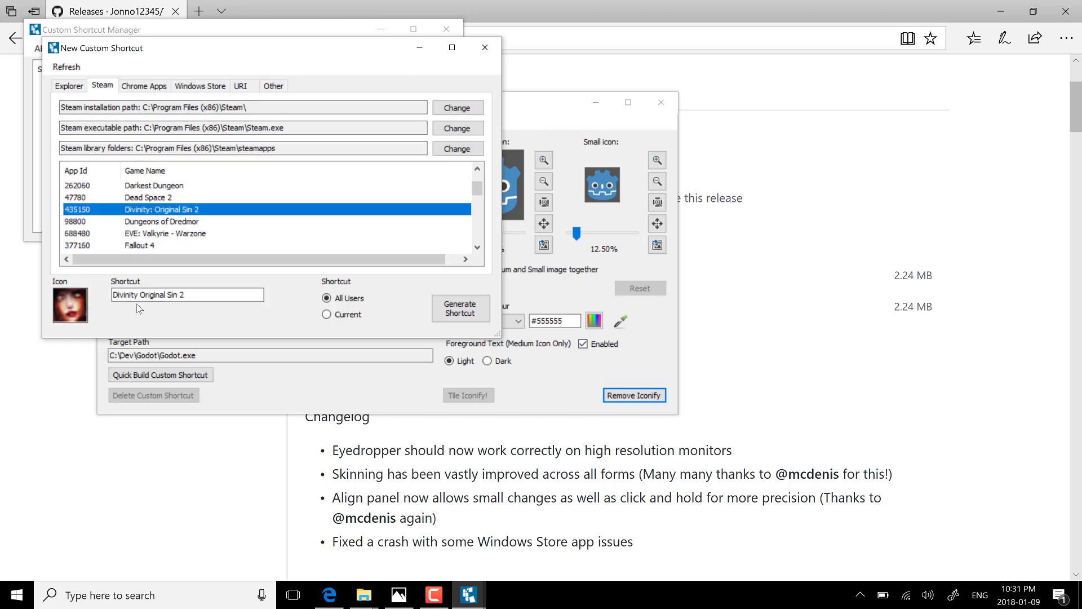
{"action": "left_click", "coordinate": [461, 310]}
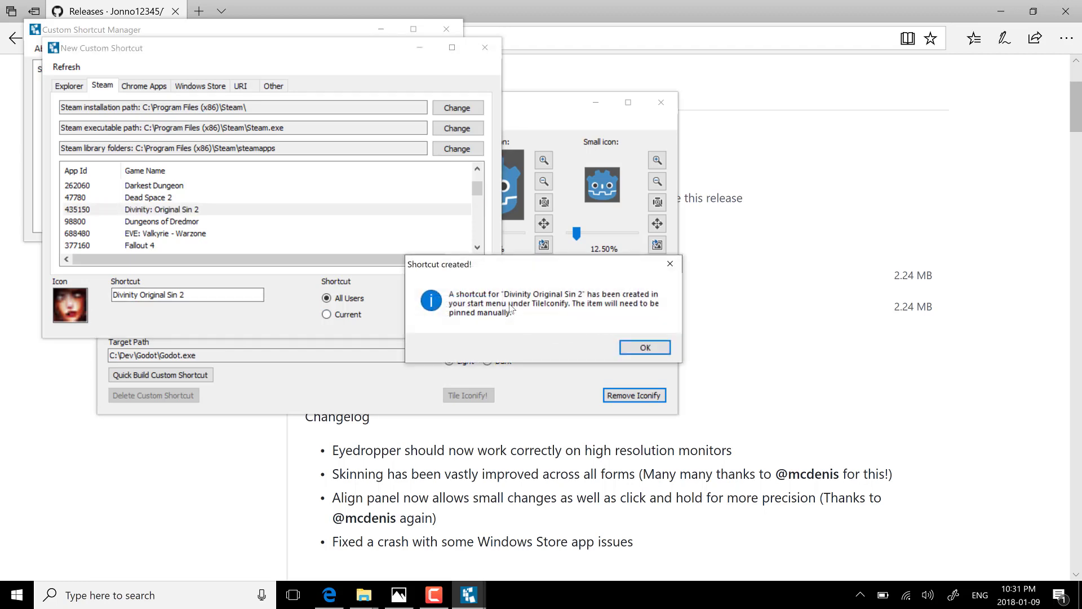
{"action": "left_click", "coordinate": [668, 349]}
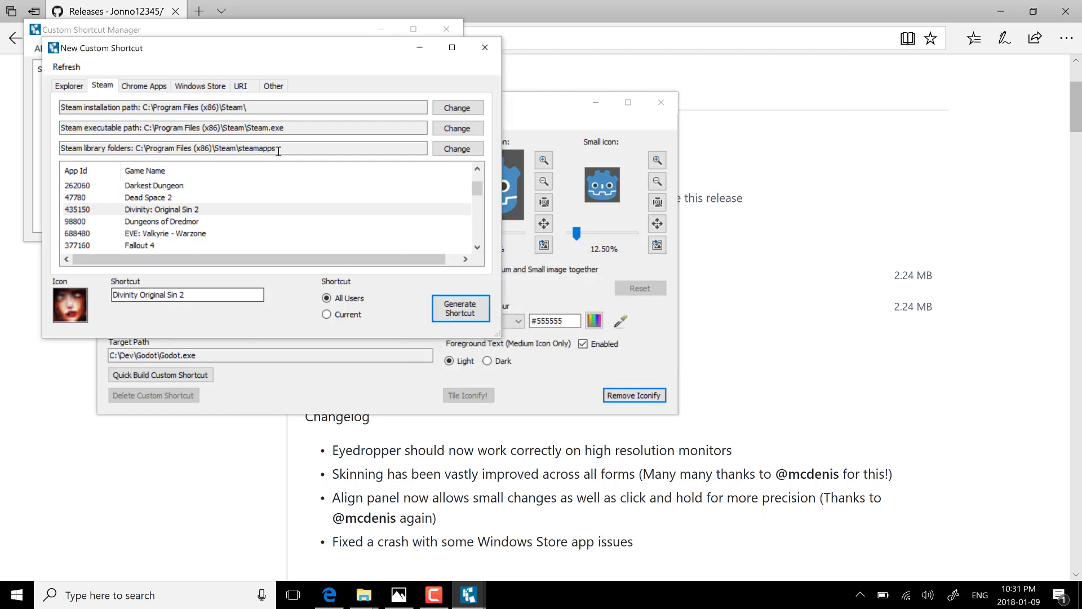
{"action": "left_click", "coordinate": [13, 598]}
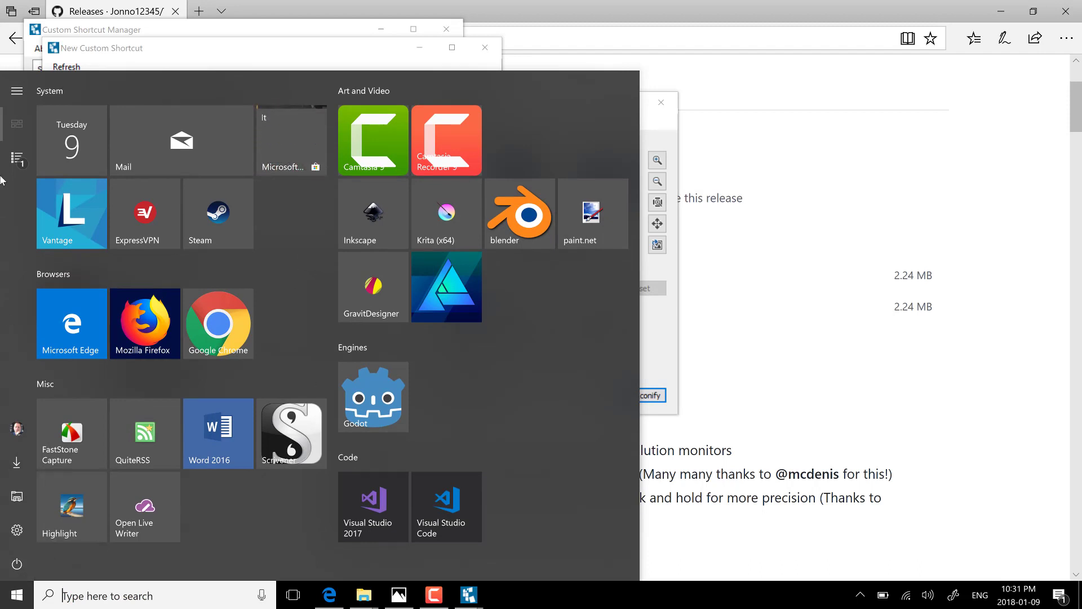
Pin Divinity Original Sin 2 to Start from the All apps list
{"action": "left_click", "coordinate": [8, 157]}
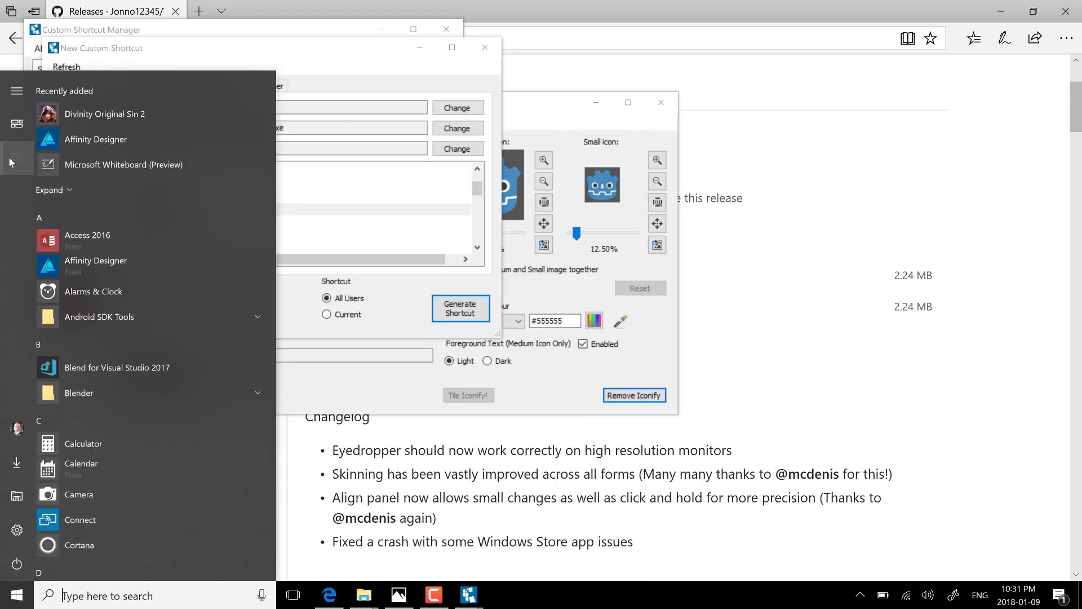
{"action": "right_click", "coordinate": [79, 116]}
{"action": "left_click", "coordinate": [105, 137]}
Check the new tile among the pinned tiles, then return to TileIconifier
{"action": "left_click", "coordinate": [17, 596]}
{"action": "left_click", "coordinate": [24, 598]}
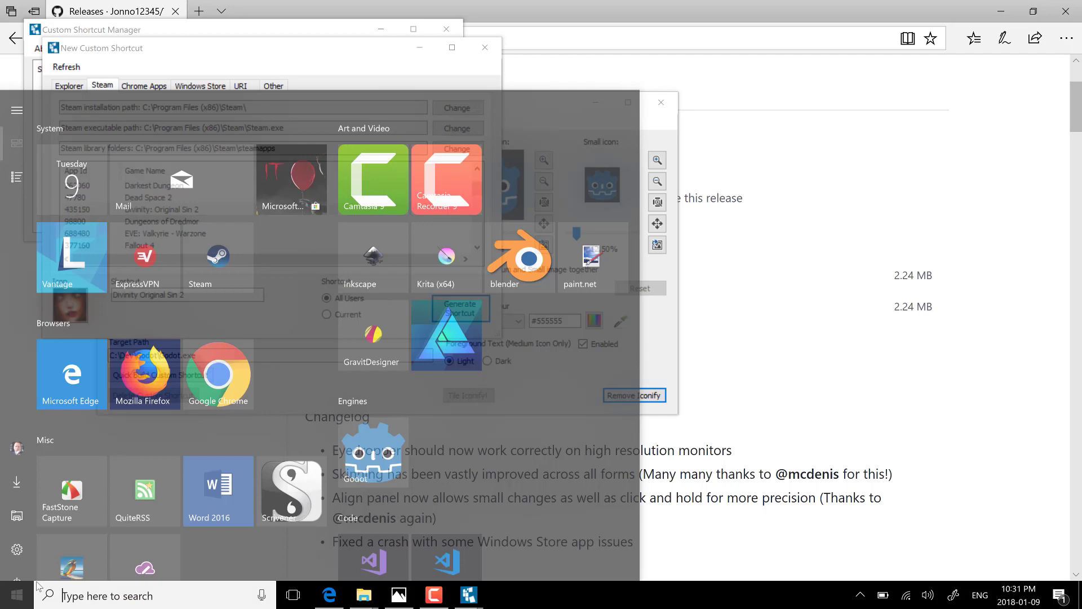
{"action": "scroll", "coordinate": [287, 496], "scroll_direction": "down", "scroll_amount": 2}
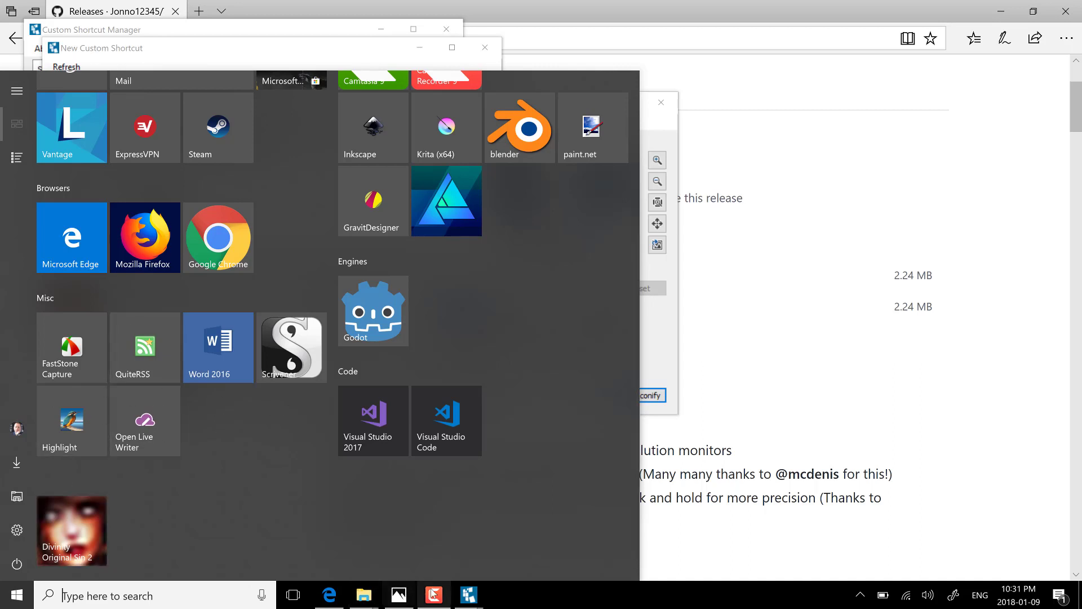
{"action": "mouse_move", "coordinate": [469, 594]}
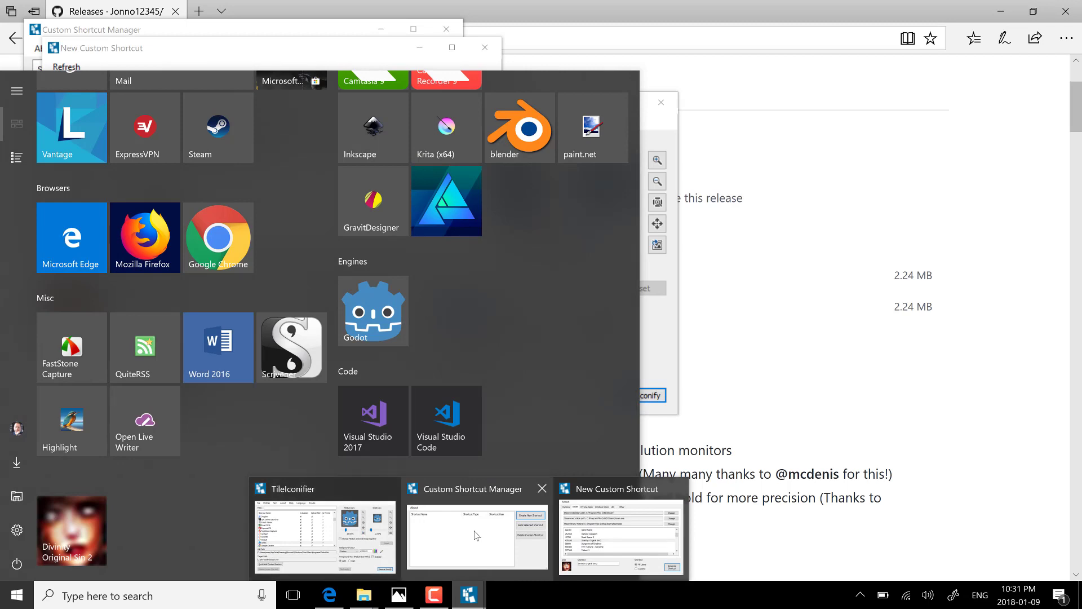
{"action": "left_click", "coordinate": [332, 542]}
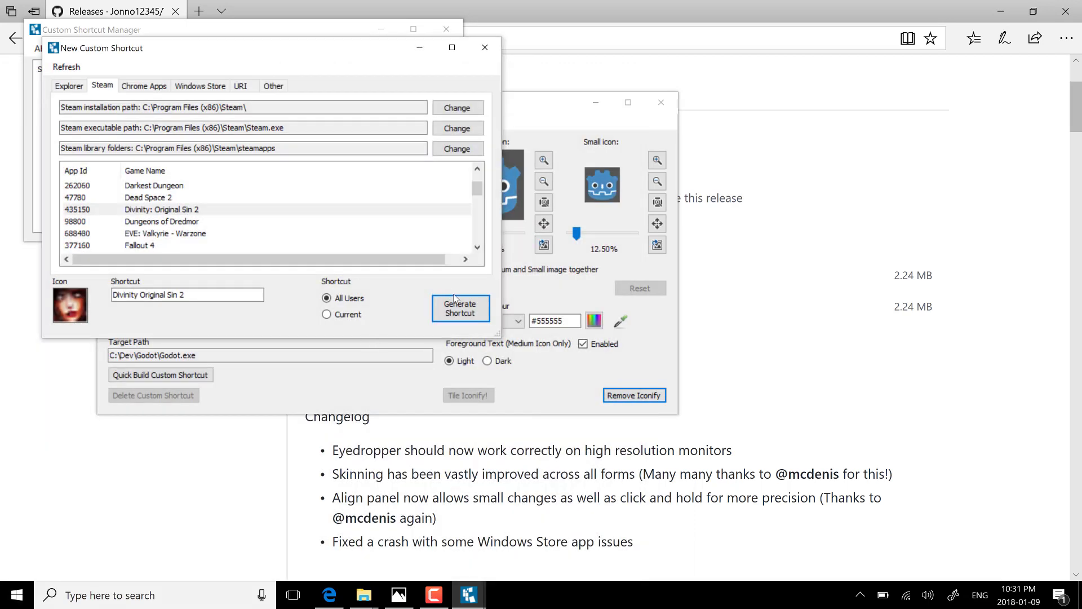
Close the New Custom Shortcut and Custom Shortcut Manager windows and return to TileIconifier's main list
{"action": "left_click", "coordinate": [485, 47]}
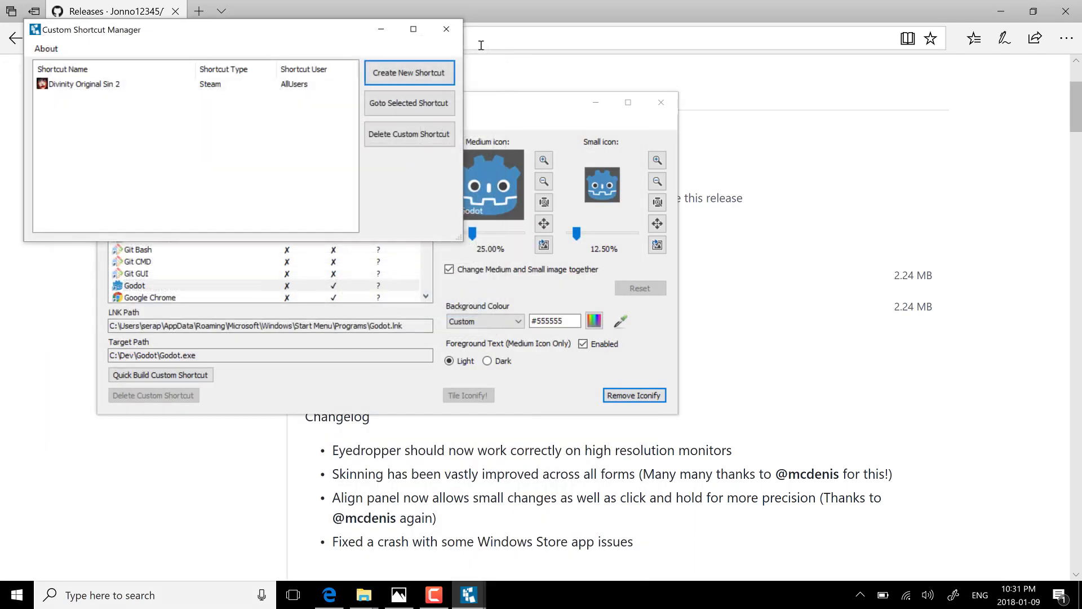
{"action": "left_click", "coordinate": [446, 28]}
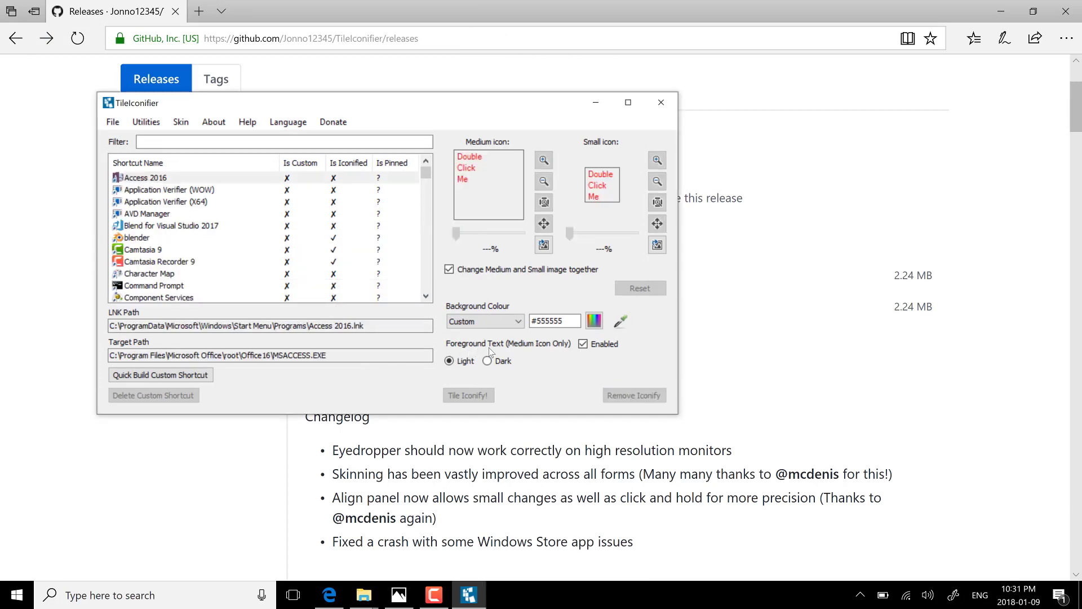
{"action": "key", "text": "super"}
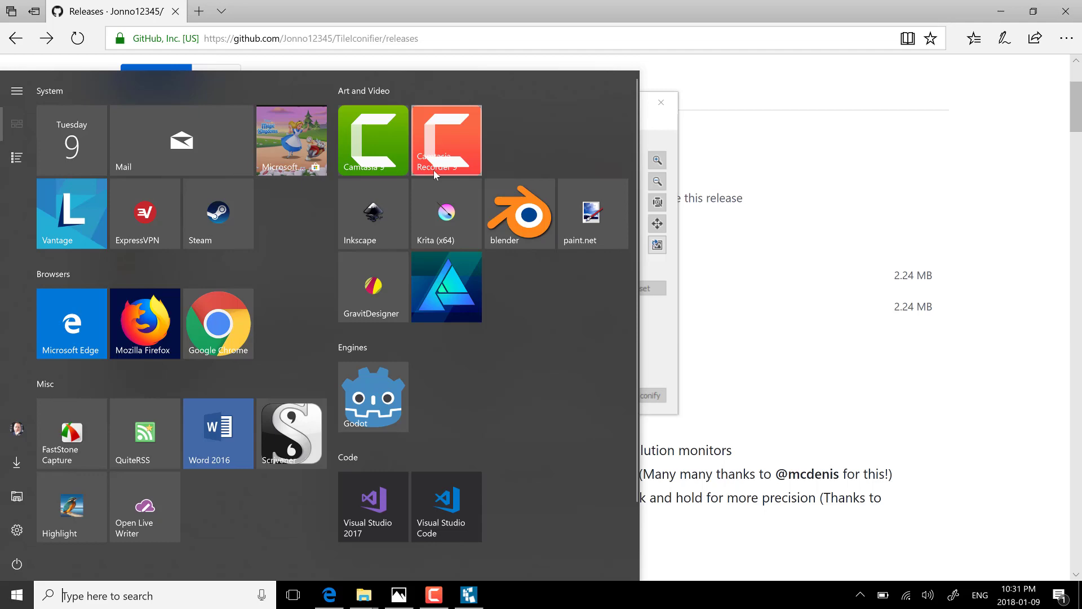
{"action": "left_click", "coordinate": [468, 595]}
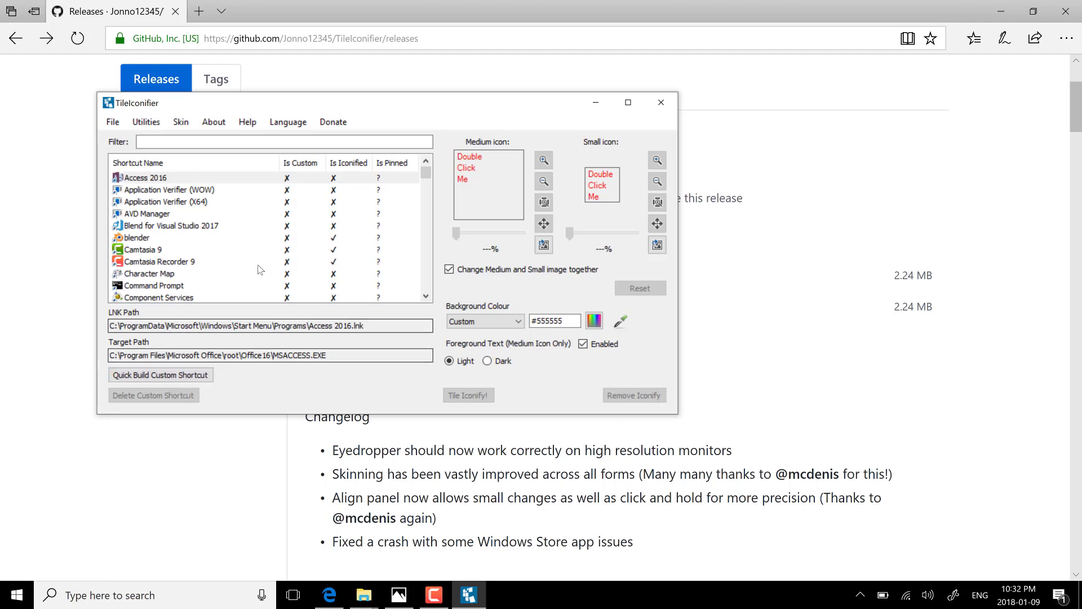
Select Godot to show its tile icon at 25% medium, 12.50% small, then click Remove Iconify
{"action": "scroll", "coordinate": [179, 224], "scroll_direction": "down", "scroll_amount": 5}
{"action": "scroll", "coordinate": [179, 223], "scroll_direction": "down", "scroll_amount": 1}
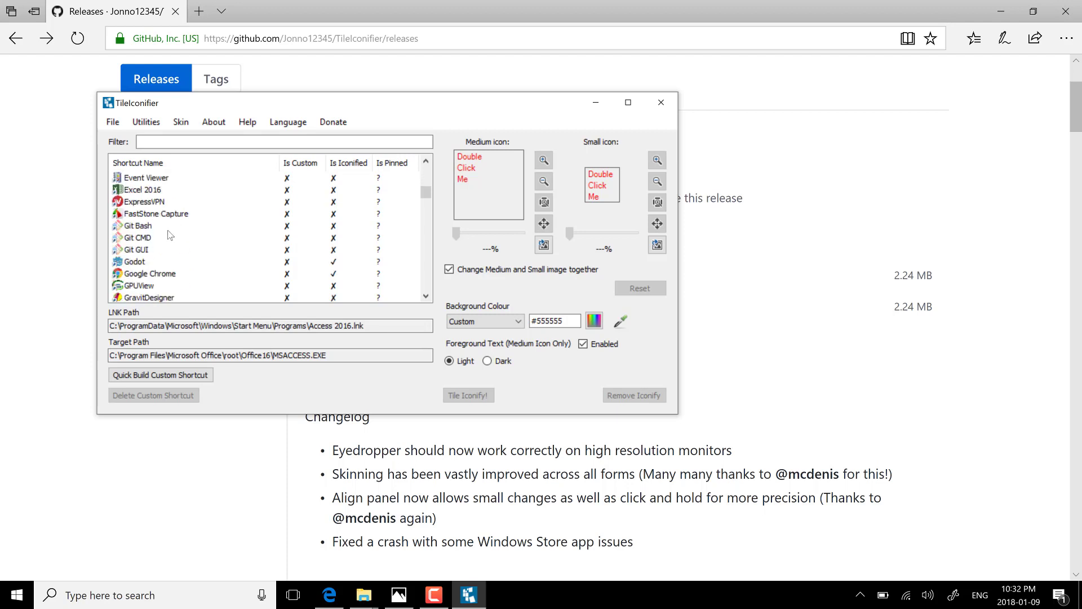
{"action": "left_click", "coordinate": [145, 262]}
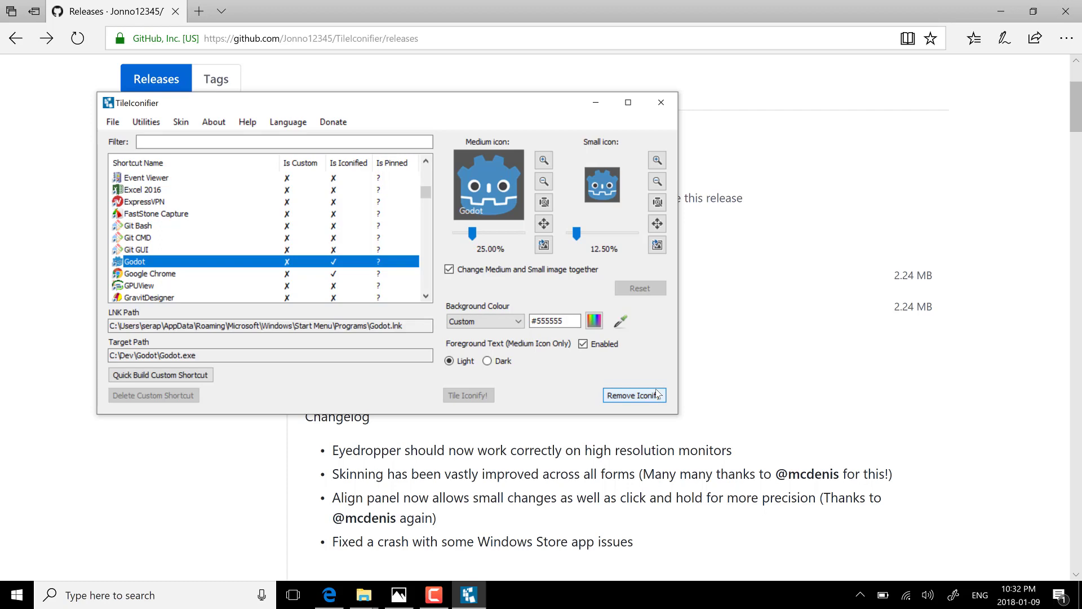
{"action": "left_click", "coordinate": [656, 394]}
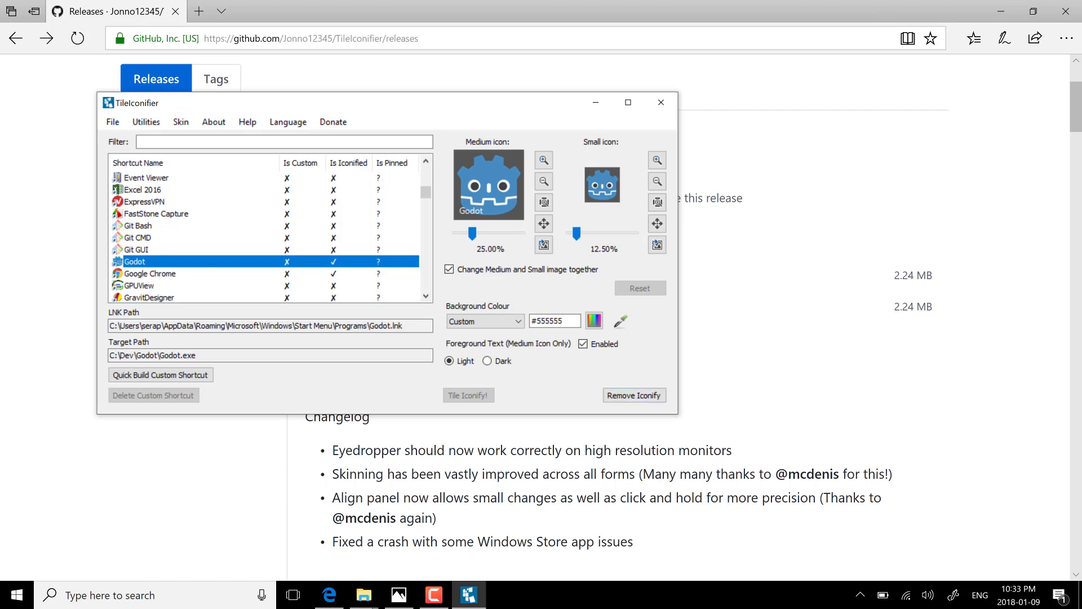